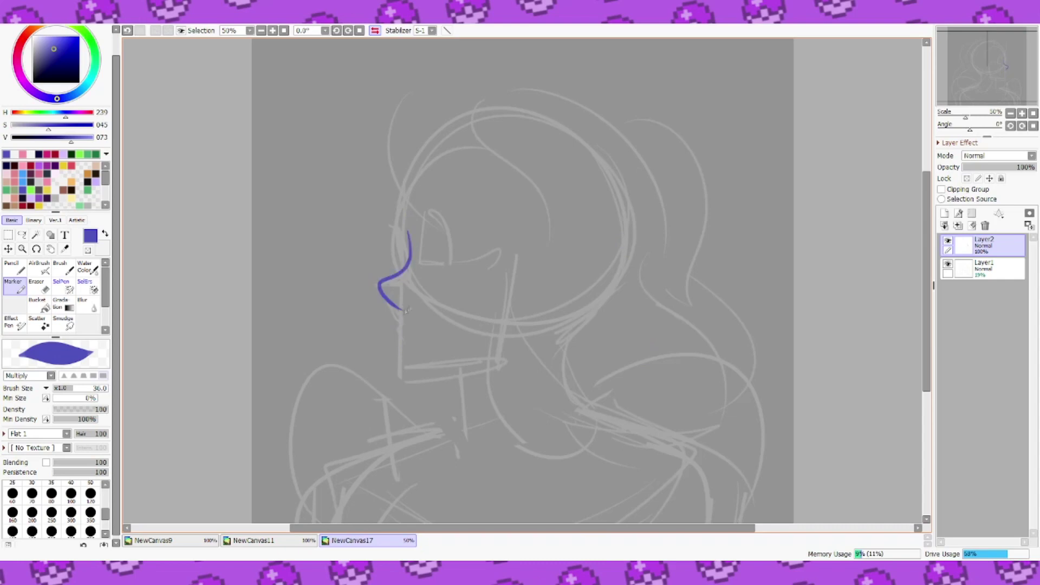
Step: Sketch the nose, mouth and chin of the face in side profile over the rough guide
{"action": "key", "text": "h"}
{"action": "key", "text": "ctrl+z"}
{"action": "left_click_drag", "start_coordinate": [639, 261], "coordinate": [643, 322]}
{"action": "key", "text": "ctrl+z"}
{"action": "mouse_move", "coordinate": [642, 237]}
{"action": "left_mouse_down"}
{"action": "mouse_move", "coordinate": [634, 268]}
{"action": "mouse_move", "coordinate": [643, 330]}
{"action": "left_mouse_up"}
{"action": "key", "text": "ctrl+z"}
{"action": "mouse_move", "coordinate": [643, 330]}
{"action": "left_mouse_down"}
{"action": "mouse_move", "coordinate": [630, 378]}
{"action": "mouse_move", "coordinate": [562, 364]}
{"action": "left_mouse_up"}
Step: Sketch the tall rounded outline of the eye just behind the bridge of the nose
{"action": "left_click_drag", "start_coordinate": [617, 352], "coordinate": [619, 349], "text": "ctrl"}
{"action": "left_click_drag", "start_coordinate": [637, 200], "coordinate": [636, 252]}
{"action": "key", "text": "ctrl+z"}
{"action": "mouse_move", "coordinate": [629, 229]}
{"action": "left_mouse_down"}
{"action": "mouse_move", "coordinate": [629, 252]}
{"action": "mouse_move", "coordinate": [627, 223]}
{"action": "left_mouse_up"}
{"action": "mouse_move", "coordinate": [627, 238]}
{"action": "left_mouse_down"}
{"action": "mouse_move", "coordinate": [619, 213]}
{"action": "mouse_move", "coordinate": [595, 268]}
{"action": "left_mouse_up"}
{"action": "key", "text": "ctrl+z"}
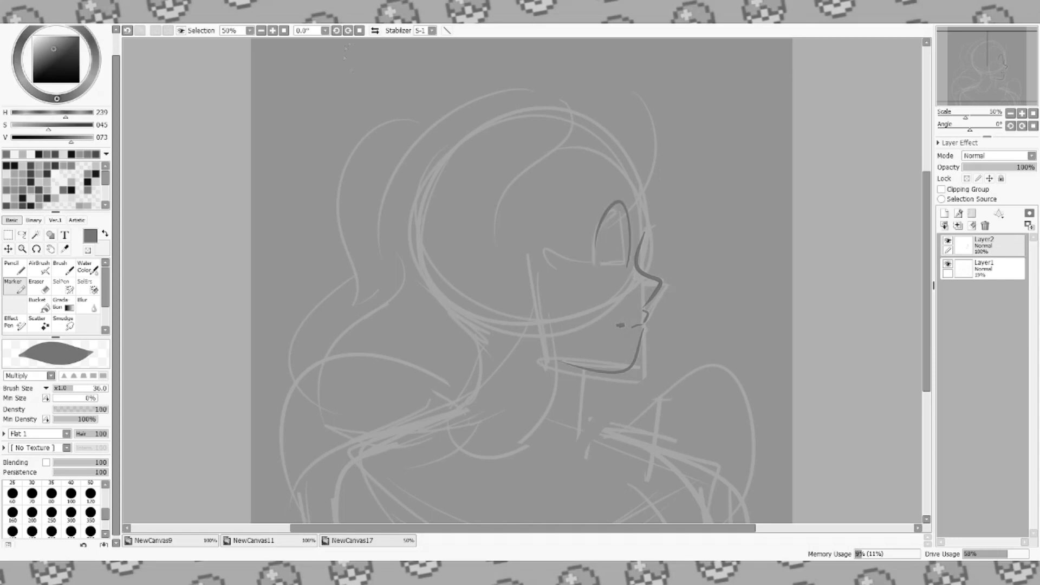
Step: Rework the eye in the mirrored view, sketching the slanted lash wing at its outer corner
{"action": "key", "text": "h"}
{"action": "key", "text": "ctrl+z"}
{"action": "left_click_drag", "start_coordinate": [417, 228], "coordinate": [450, 270]}
{"action": "mouse_move", "coordinate": [447, 233]}
{"action": "left_mouse_down"}
{"action": "mouse_move", "coordinate": [428, 265]}
{"action": "mouse_move", "coordinate": [474, 264]}
{"action": "left_mouse_up"}
{"action": "key", "text": "ctrl+z"}
{"action": "key", "text": "ctrl+z"}
{"action": "left_click_drag", "start_coordinate": [437, 214], "coordinate": [473, 253]}
Step: Shade the eye's lash wing in the unmirrored view, then add the iris curve and a lip line
{"action": "key", "text": "h"}
{"action": "left_click_drag", "start_coordinate": [603, 249], "coordinate": [575, 264]}
{"action": "left_click_drag", "start_coordinate": [599, 237], "coordinate": [582, 270]}
{"action": "left_click_drag", "start_coordinate": [623, 232], "coordinate": [622, 264]}
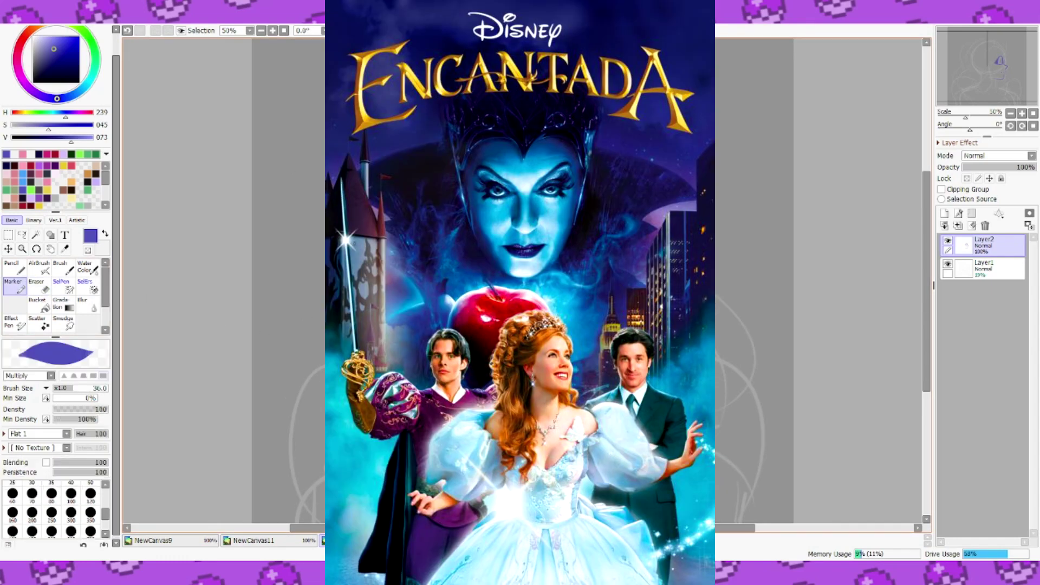
{"action": "left_click_drag", "start_coordinate": [626, 332], "coordinate": [642, 330]}
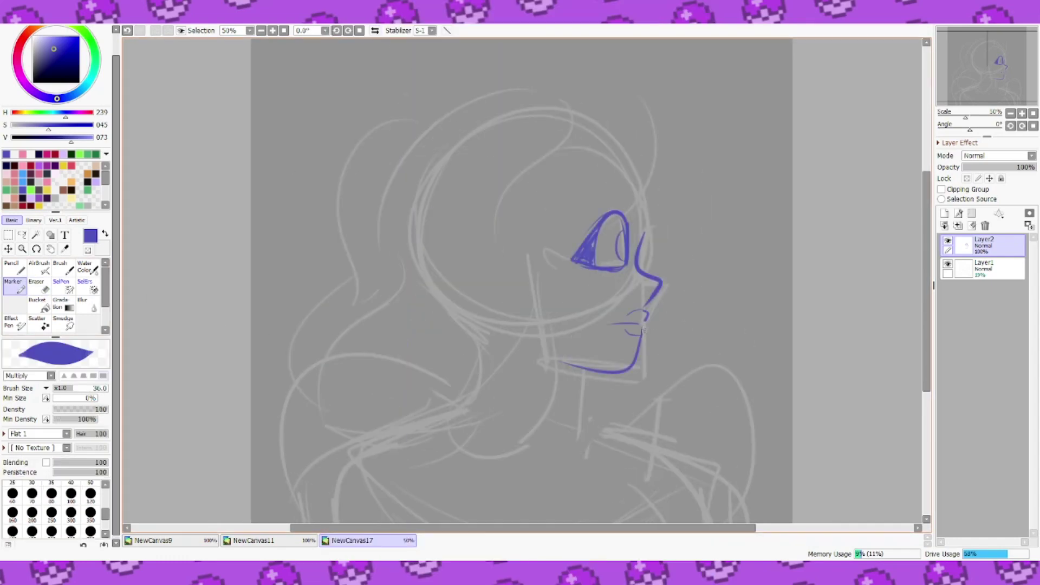
Step: Remove the extra lip strokes and sketch the forehead line, the fringe curve over the brow and the eyebrow
{"action": "key", "text": "ctrl+z"}
{"action": "key", "text": "ctrl+z"}
{"action": "left_click_drag", "start_coordinate": [636, 195], "coordinate": [640, 244]}
{"action": "left_click_drag", "start_coordinate": [641, 105], "coordinate": [597, 241]}
{"action": "key", "text": "ctrl+z"}
{"action": "left_click_drag", "start_coordinate": [629, 191], "coordinate": [568, 211]}
Step: Sketch a thin tear running down the cheek and a short line trailing from the eye's outer corner
{"action": "left_click_drag", "start_coordinate": [602, 319], "coordinate": [601, 322]}
{"action": "key", "text": "ctrl+z"}
{"action": "mouse_move", "coordinate": [595, 265]}
{"action": "left_mouse_down"}
{"action": "mouse_move", "coordinate": [609, 266]}
{"action": "mouse_move", "coordinate": [598, 293]}
{"action": "left_mouse_up"}
{"action": "key", "text": "ctrl+z"}
{"action": "key", "text": "ctrl+z"}
{"action": "left_click_drag", "start_coordinate": [581, 264], "coordinate": [566, 275]}
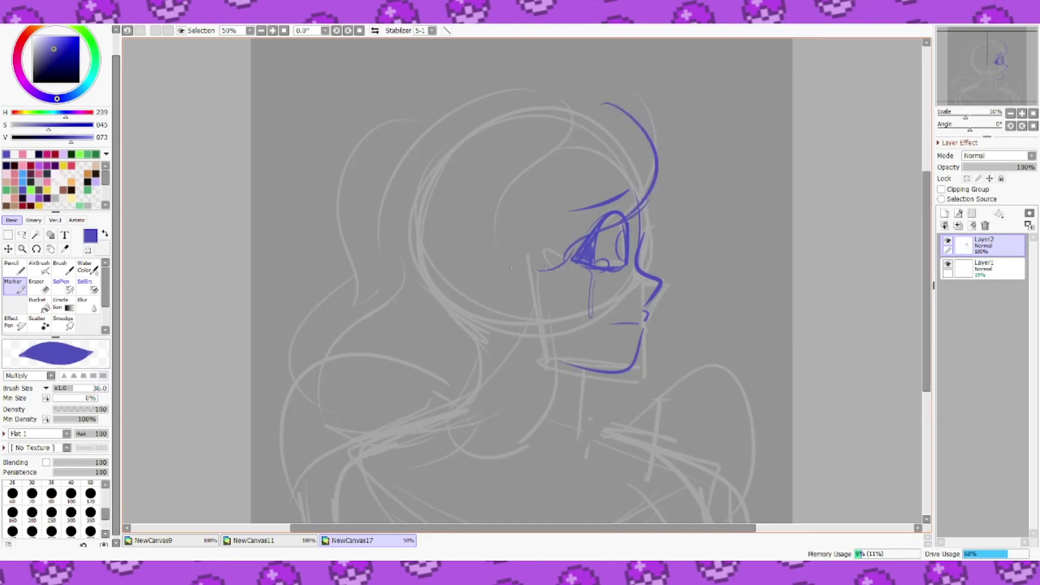
Step: Sketch the ear with the hair line behind it, and a stud with a hanging earring on the lobe
{"action": "left_click_drag", "start_coordinate": [511, 270], "coordinate": [573, 255]}
{"action": "mouse_move", "coordinate": [493, 225]}
{"action": "left_mouse_down"}
{"action": "mouse_move", "coordinate": [508, 274]}
{"action": "mouse_move", "coordinate": [551, 305]}
{"action": "left_mouse_up"}
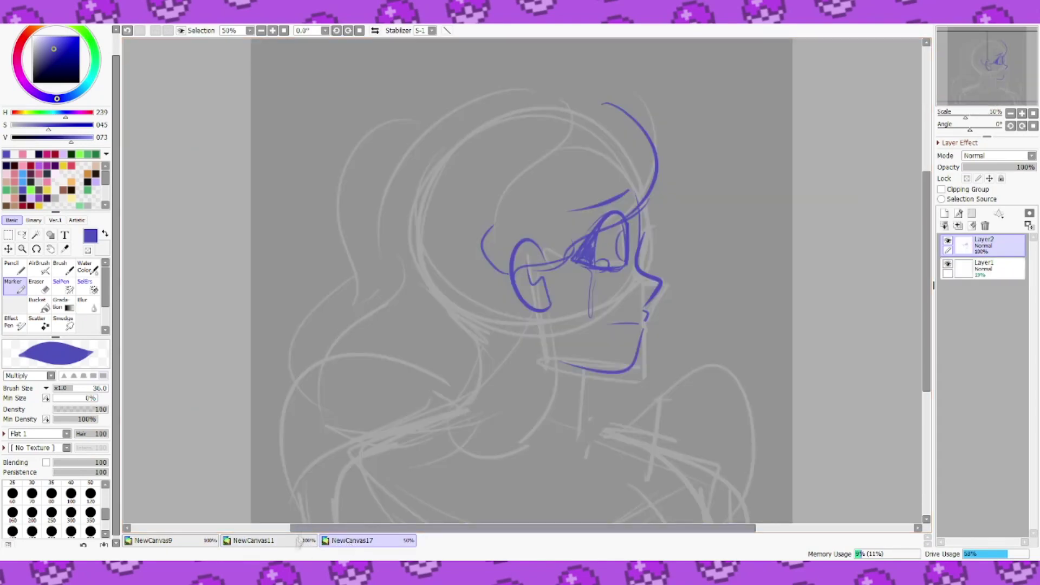
{"action": "left_click_drag", "start_coordinate": [540, 299], "coordinate": [542, 304]}
{"action": "left_click_drag", "start_coordinate": [544, 307], "coordinate": [550, 350]}
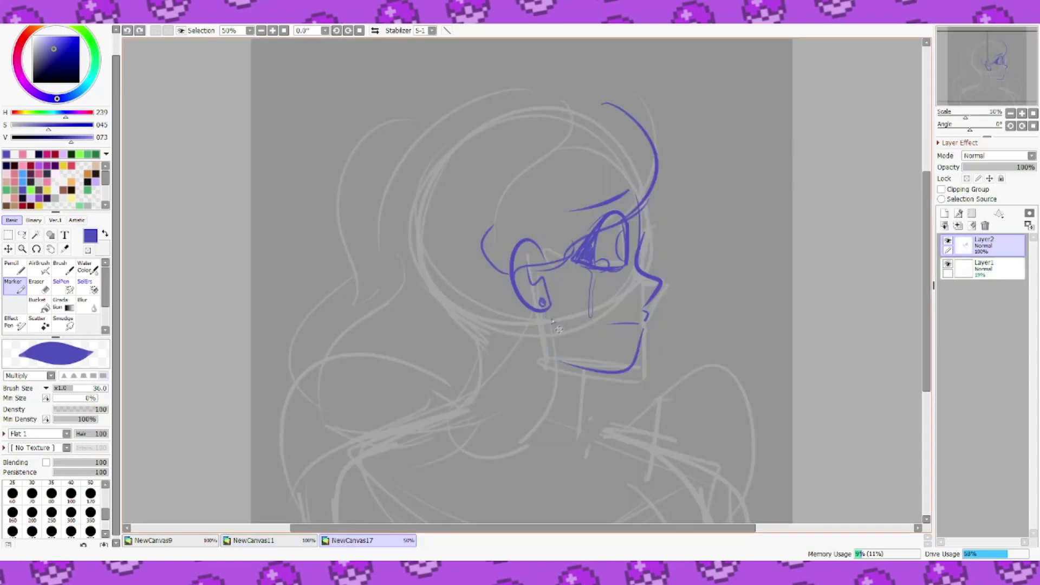
{"action": "left_click_drag", "start_coordinate": [544, 315], "coordinate": [547, 362]}
{"action": "left_click_drag", "start_coordinate": [543, 315], "coordinate": [546, 334]}
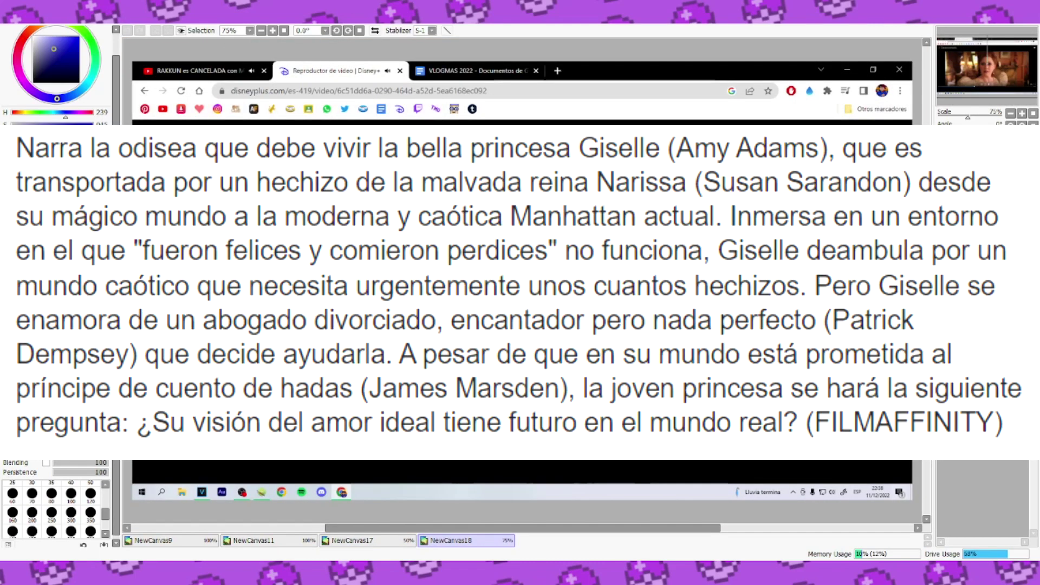
Step: Open the copied film screenshot as a new canvas, look through the open canvases and return to NewCanvas17
{"action": "key", "text": "ctrl+shift+n"}
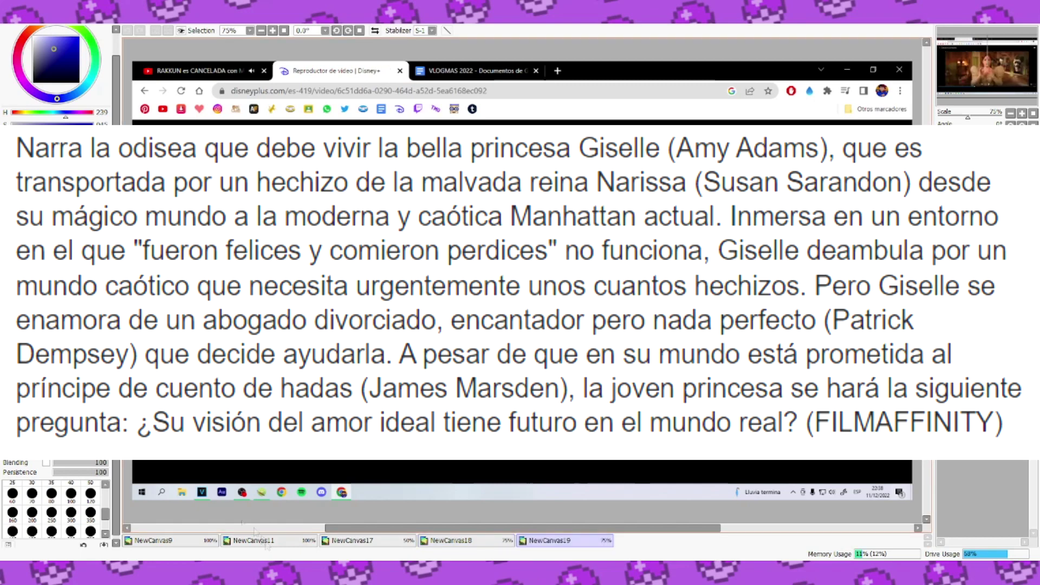
{"action": "left_click", "coordinate": [263, 540]}
{"action": "left_click", "coordinate": [171, 541]}
{"action": "left_click", "coordinate": [350, 542]}
{"action": "left_click", "coordinate": [539, 540]}
{"action": "left_click", "coordinate": [368, 540]}
Step: Sketch the bun, the crown and the long curls down the back, checking the film reference and the mirrored view
{"action": "left_click_drag", "start_coordinate": [425, 94], "coordinate": [314, 212]}
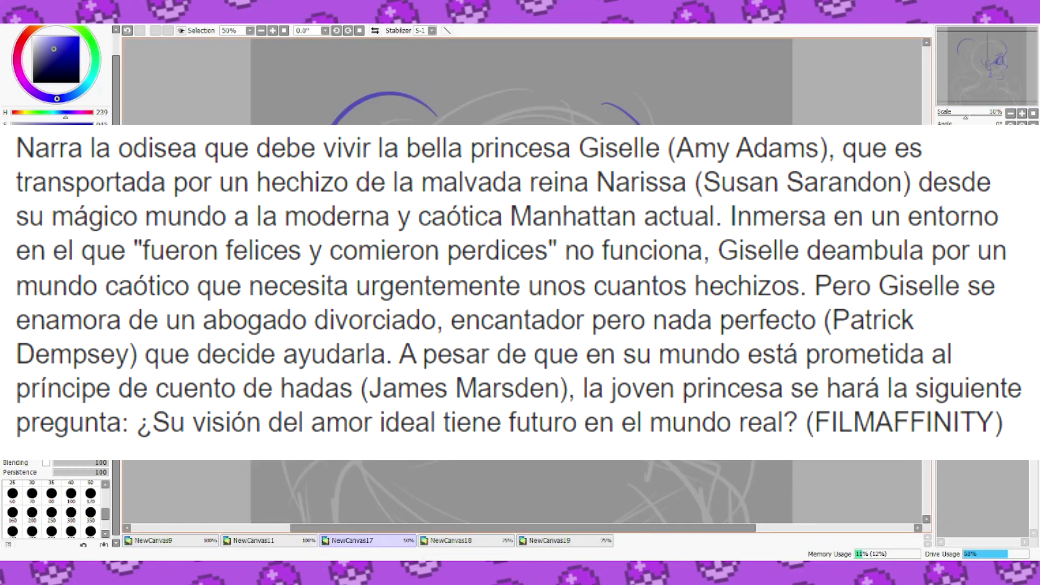
{"action": "left_click_drag", "start_coordinate": [545, 100], "coordinate": [416, 133]}
{"action": "scroll", "coordinate": [521, 282], "scroll_direction": "down", "scroll_amount": 2}
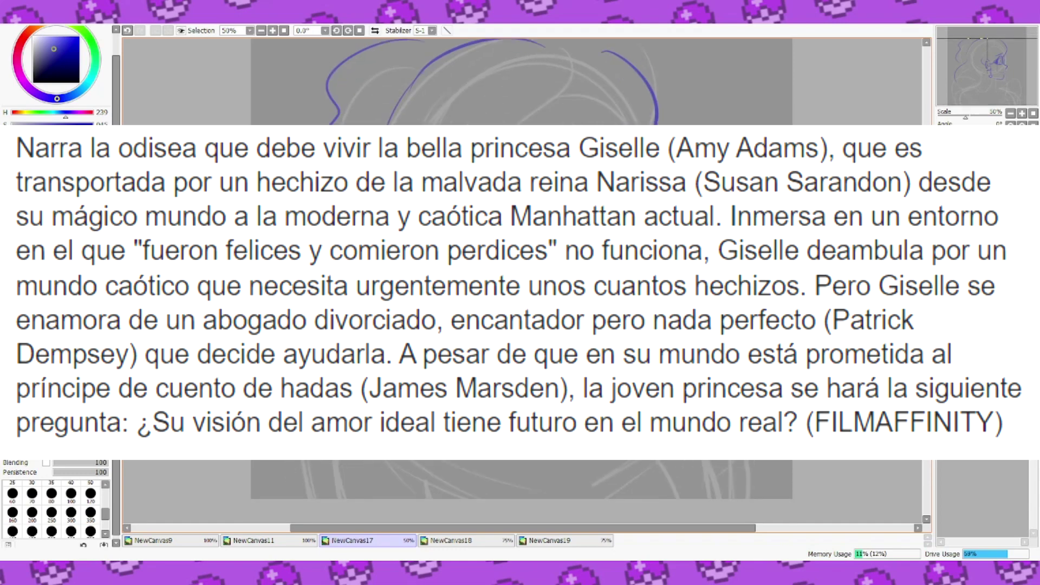
{"action": "left_click_drag", "start_coordinate": [347, 260], "coordinate": [304, 444]}
{"action": "left_click", "coordinate": [549, 541]}
{"action": "left_click", "coordinate": [368, 541]}
{"action": "key", "text": "h"}
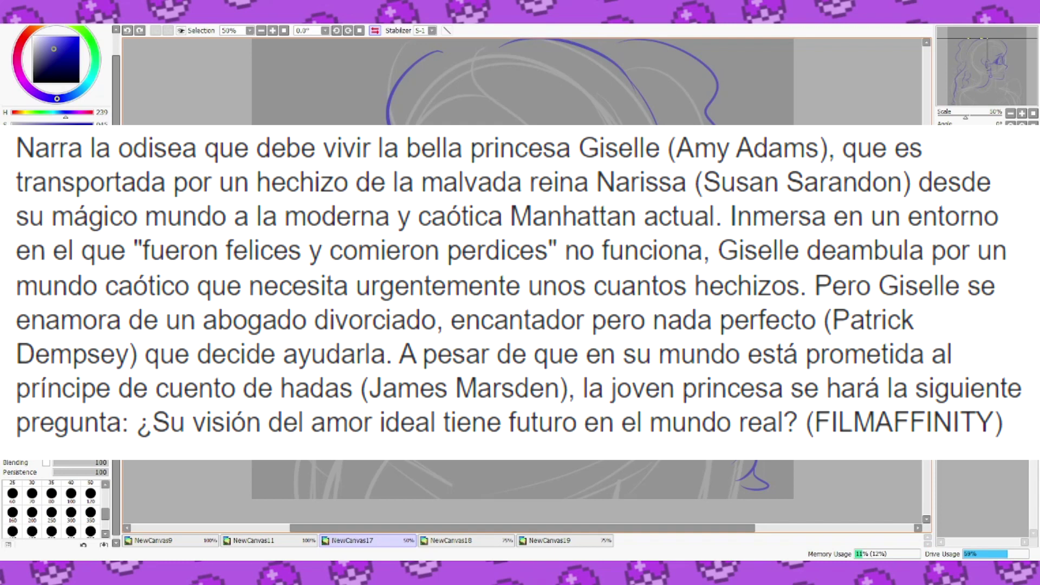
{"action": "key", "text": "h"}
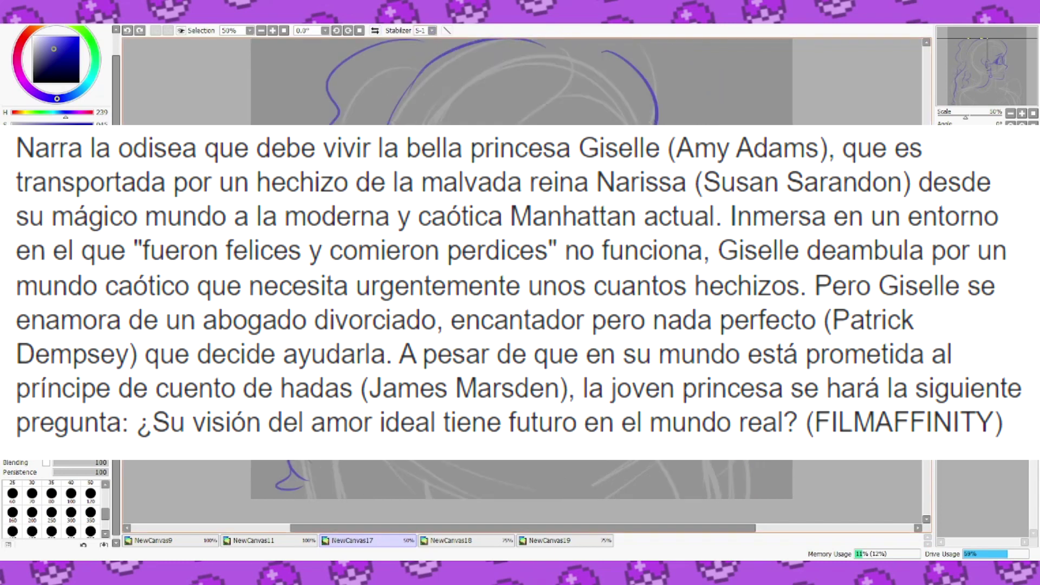
{"action": "scroll", "coordinate": [54, 504], "scroll_direction": "down", "scroll_amount": 3}
{"action": "scroll", "coordinate": [54, 503], "scroll_direction": "up", "scroll_amount": 3}
{"action": "left_click", "coordinate": [284, 31]}
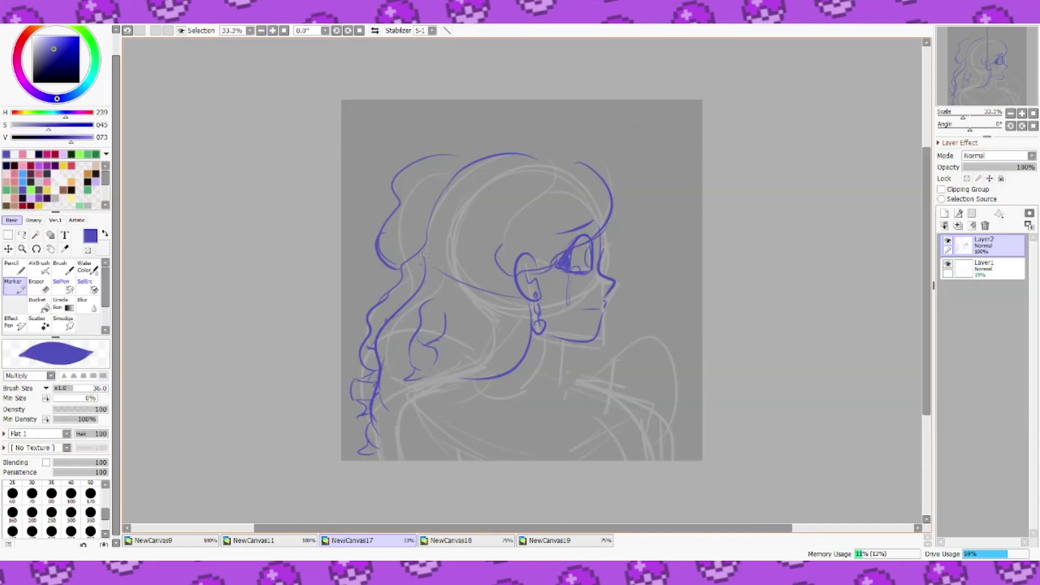
Step: Lasso the back of the hair, shift it slightly towards the face and deselect it
{"action": "left_click", "coordinate": [22, 235]}
{"action": "mouse_move", "coordinate": [538, 365]}
{"action": "left_mouse_down"}
{"action": "mouse_move", "coordinate": [542, 188]}
{"action": "mouse_move", "coordinate": [475, 474]}
{"action": "left_mouse_up"}
{"action": "left_click", "coordinate": [9, 236]}
{"action": "key", "text": "ctrl+t"}
{"action": "left_click_drag", "start_coordinate": [350, 304], "coordinate": [374, 303]}
{"action": "key", "text": "Return"}
{"action": "key", "text": "ctrl+d"}
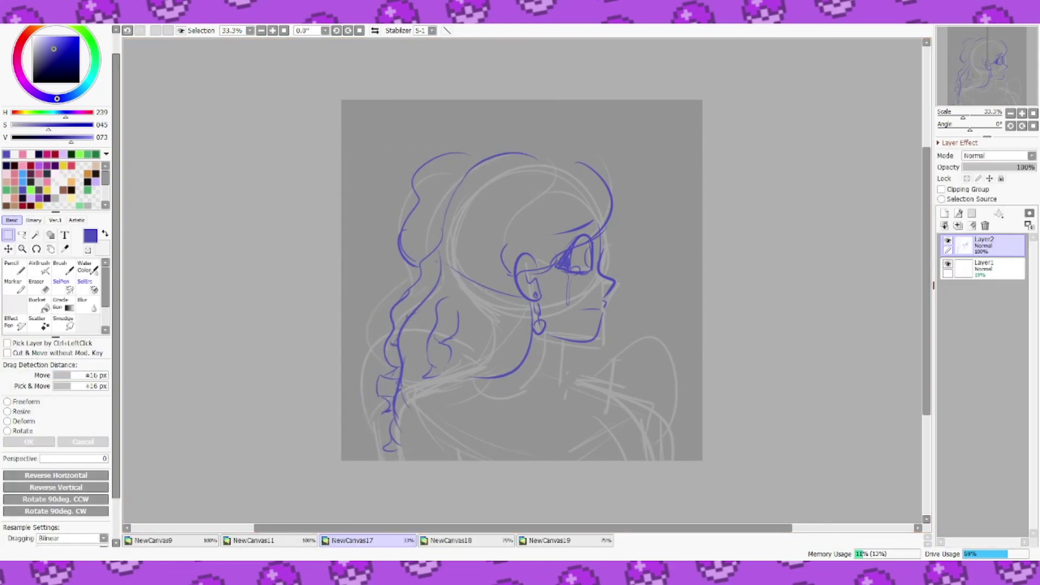
Step: Erase the back neck line beneath the earring and return to the Marker tool
{"action": "left_click", "coordinate": [14, 285]}
{"action": "left_click", "coordinate": [38, 285]}
{"action": "left_click_drag", "start_coordinate": [533, 317], "coordinate": [475, 378]}
{"action": "left_click", "coordinate": [15, 285]}
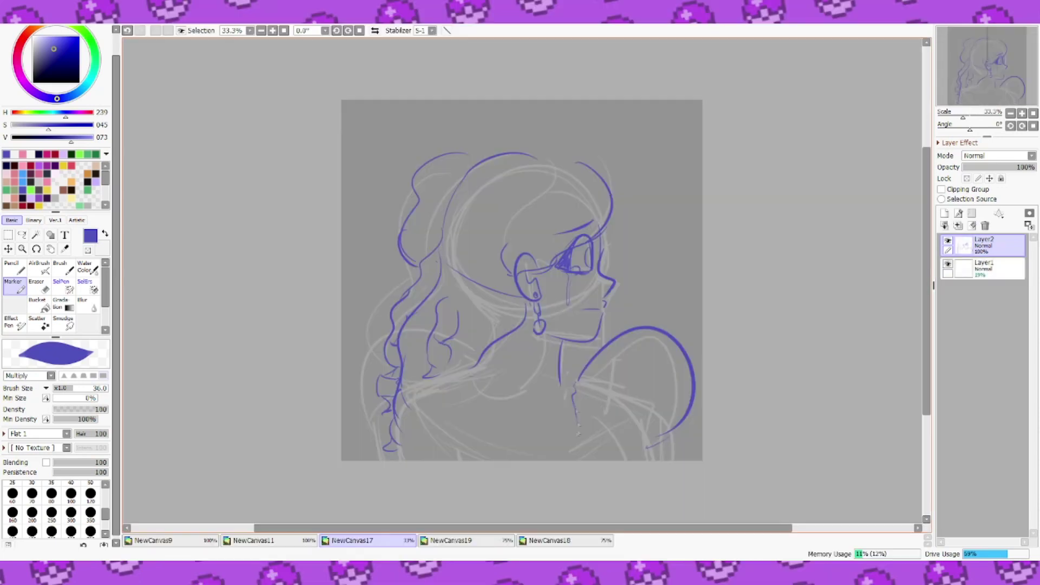
Step: Undo the last strokes sketched on the front of the bodice
{"action": "key", "text": "ctrl+z"}
{"action": "key", "text": "ctrl+z"}
{"action": "key", "text": "ctrl+z"}
{"action": "key", "text": "ctrl+z"}
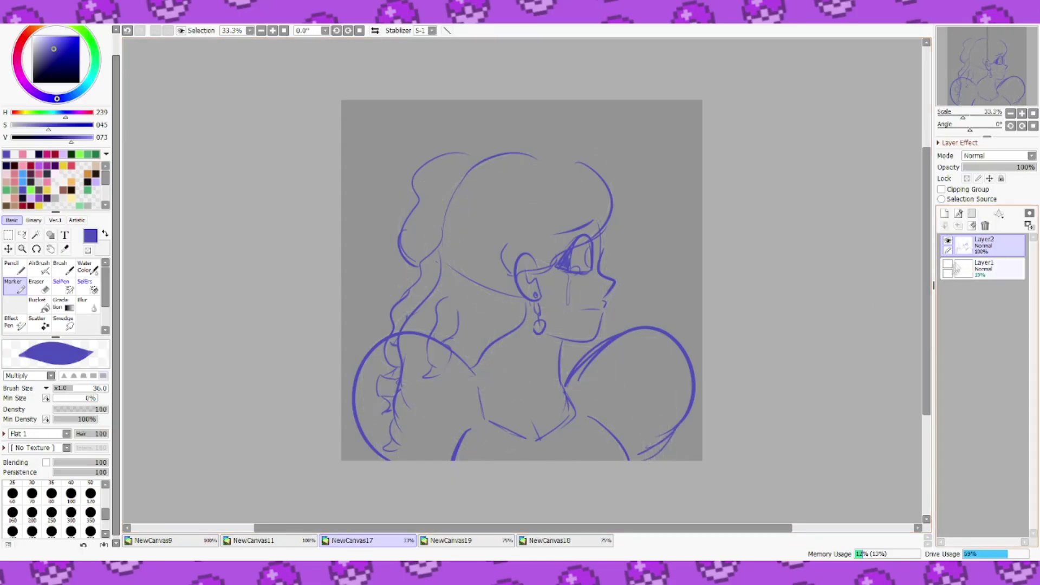
Step: Sketch a pointed collar at the back shoulder and the front sleeve's lower edge on a new layer, then transfer them to Layer2
{"action": "key", "text": "ctrl+z"}
{"action": "left_click", "coordinate": [945, 214]}
{"action": "left_click_drag", "start_coordinate": [443, 341], "coordinate": [489, 383]}
{"action": "left_click_drag", "start_coordinate": [490, 347], "coordinate": [492, 381]}
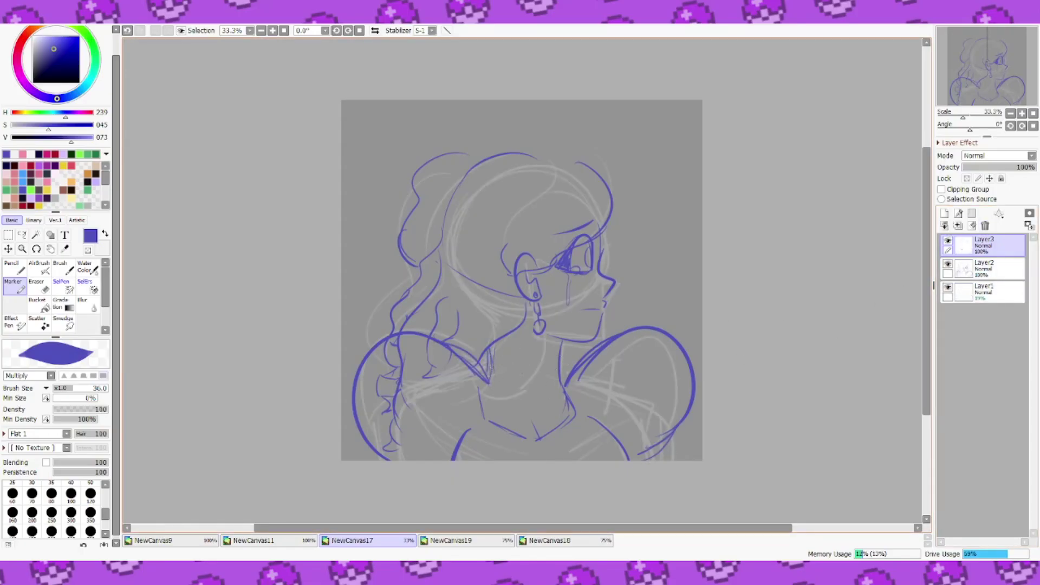
{"action": "left_click_drag", "start_coordinate": [692, 391], "coordinate": [654, 461]}
{"action": "left_click", "coordinate": [945, 226]}
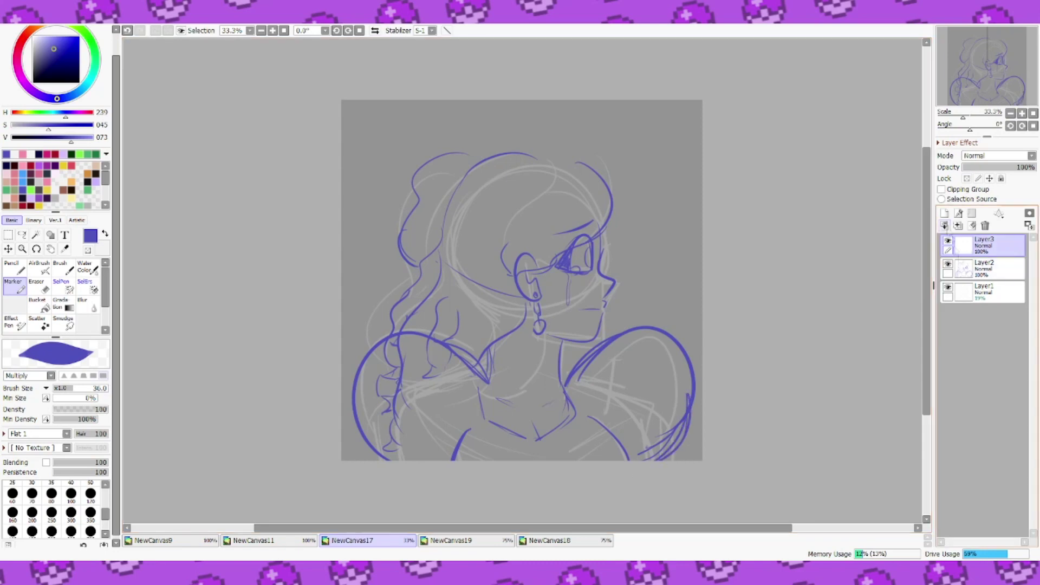
Step: Hide the rough guide on Layer1 and move the whole blue sketch upward on the canvas
{"action": "left_click", "coordinate": [947, 287]}
{"action": "key", "text": "ctrl+t"}
{"action": "left_click_drag", "start_coordinate": [523, 309], "coordinate": [523, 278]}
{"action": "key", "text": "Return"}
Step: Lasso the old neckline and bust lines of the dress and delete them
{"action": "left_click", "coordinate": [22, 235]}
{"action": "mouse_move", "coordinate": [470, 383]}
{"action": "left_mouse_down"}
{"action": "mouse_move", "coordinate": [483, 478]}
{"action": "mouse_move", "coordinate": [488, 373]}
{"action": "left_mouse_up"}
{"action": "key", "text": "Delete"}
{"action": "key", "text": "ctrl+d"}
Step: Redraw the two bust curves below the neckline with the Marker
{"action": "left_click", "coordinate": [14, 286]}
{"action": "left_click_drag", "start_coordinate": [587, 391], "coordinate": [625, 461]}
{"action": "key", "text": "ctrl+z"}
{"action": "left_click_drag", "start_coordinate": [451, 393], "coordinate": [426, 460]}
{"action": "key", "text": "ctrl+z"}
{"action": "key", "text": "ctrl+z"}
{"action": "left_click_drag", "start_coordinate": [582, 387], "coordinate": [627, 460]}
{"action": "left_click_drag", "start_coordinate": [454, 393], "coordinate": [431, 461]}
{"action": "key", "text": "ctrl+z"}
Step: Sketch the dress neckline down from both shoulders to a notch at the centre of the chest
{"action": "left_click_drag", "start_coordinate": [482, 357], "coordinate": [473, 390]}
{"action": "left_click_drag", "start_coordinate": [484, 396], "coordinate": [528, 415]}
{"action": "left_click_drag", "start_coordinate": [559, 394], "coordinate": [536, 412]}
{"action": "mouse_move", "coordinate": [566, 358]}
{"action": "left_mouse_down"}
{"action": "mouse_move", "coordinate": [571, 387]}
{"action": "mouse_move", "coordinate": [538, 413]}
{"action": "left_mouse_up"}
{"action": "left_click_drag", "start_coordinate": [694, 352], "coordinate": [658, 458]}
{"action": "key", "text": "ctrl+z"}
{"action": "left_click_drag", "start_coordinate": [353, 365], "coordinate": [397, 458]}
{"action": "mouse_move", "coordinate": [689, 404]}
{"action": "left_mouse_down"}
{"action": "mouse_move", "coordinate": [644, 459]}
{"action": "mouse_move", "coordinate": [690, 405]}
{"action": "left_mouse_up"}
{"action": "key", "text": "ctrl+z"}
{"action": "key", "text": "ctrl+z"}
Step: Sketch the lower hem of the puff sleeve and the arms beneath both sleeves, adding short fold lines in the mirrored view
{"action": "left_click_drag", "start_coordinate": [362, 378], "coordinate": [443, 445]}
{"action": "left_click_drag", "start_coordinate": [370, 421], "coordinate": [354, 458]}
{"action": "key", "text": "ctrl+z"}
{"action": "left_click_drag", "start_coordinate": [371, 419], "coordinate": [354, 458]}
{"action": "left_click_drag", "start_coordinate": [686, 412], "coordinate": [702, 457]}
{"action": "key", "text": "h"}
{"action": "left_click_drag", "start_coordinate": [362, 434], "coordinate": [369, 432]}
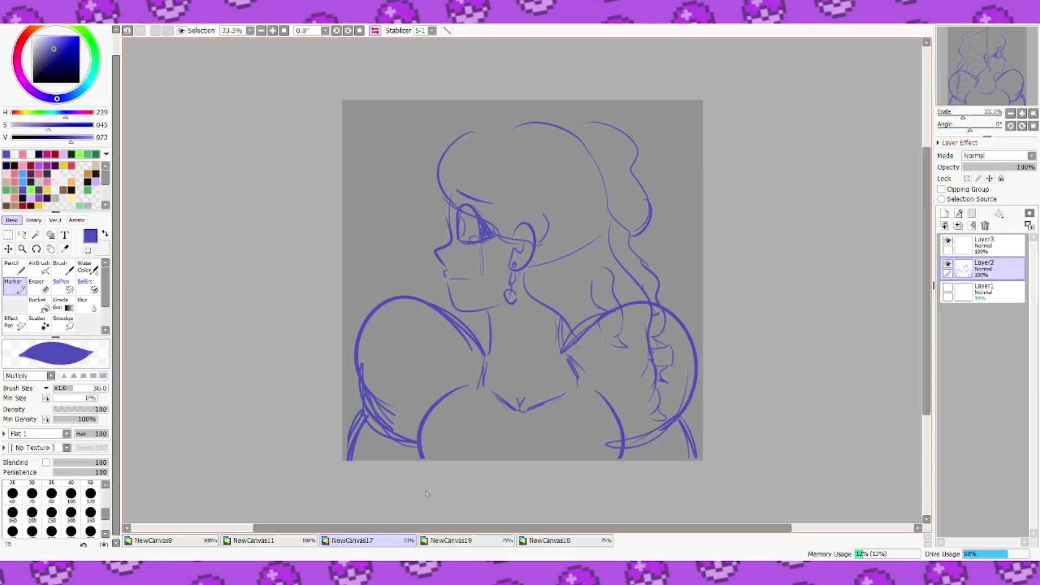
Step: Lower Layer2's opacity to 20%, choose a dark navy colour and select Layer3 for the line art
{"action": "key", "text": "h"}
{"action": "left_click_drag", "start_coordinate": [1029, 167], "coordinate": [977, 172]}
{"action": "left_click", "coordinate": [6, 166]}
{"action": "key", "text": "Up"}
{"action": "key", "text": "Up"}
{"action": "key", "text": "Page_Up"}
{"action": "left_click", "coordinate": [986, 245]}
Step: Ink the face profile from forehead to nose, lips and jaw on Layer3
{"action": "left_click_drag", "start_coordinate": [633, 215], "coordinate": [642, 313]}
{"action": "key", "text": "ctrl+z"}
{"action": "left_click_drag", "start_coordinate": [629, 272], "coordinate": [630, 331]}
{"action": "key", "text": "ctrl+z"}
{"action": "mouse_move", "coordinate": [635, 334]}
{"action": "left_mouse_down"}
{"action": "mouse_move", "coordinate": [570, 375]}
{"action": "mouse_move", "coordinate": [630, 352]}
{"action": "mouse_move", "coordinate": [634, 337]}
{"action": "left_mouse_up"}
{"action": "key", "text": "ctrl+z"}
{"action": "key", "text": "ctrl+z"}
{"action": "left_click", "coordinate": [376, 31]}
{"action": "left_click_drag", "start_coordinate": [415, 339], "coordinate": [498, 370]}
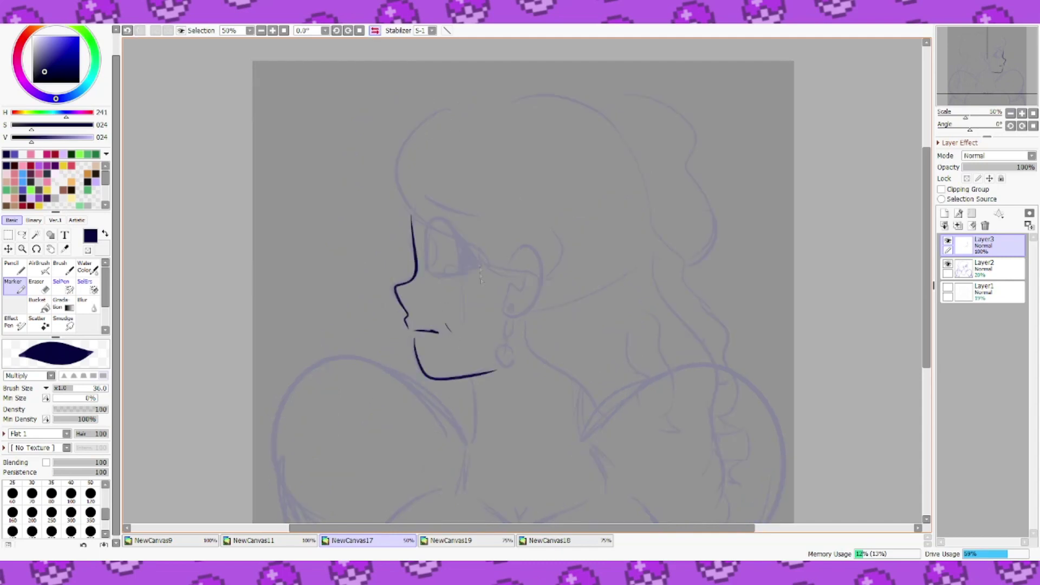
Step: Ink the eye outline with its pointed outer wing and the line along its lower edge
{"action": "left_click", "coordinate": [375, 31]}
{"action": "scroll", "coordinate": [579, 227], "scroll_direction": "up", "scroll_amount": 1}
{"action": "left_click_drag", "start_coordinate": [623, 271], "coordinate": [518, 287]}
{"action": "mouse_move", "coordinate": [538, 298]}
{"action": "left_mouse_down"}
{"action": "mouse_move", "coordinate": [480, 297]}
{"action": "mouse_move", "coordinate": [484, 306]}
{"action": "left_mouse_up"}
{"action": "key", "text": "ctrl+z"}
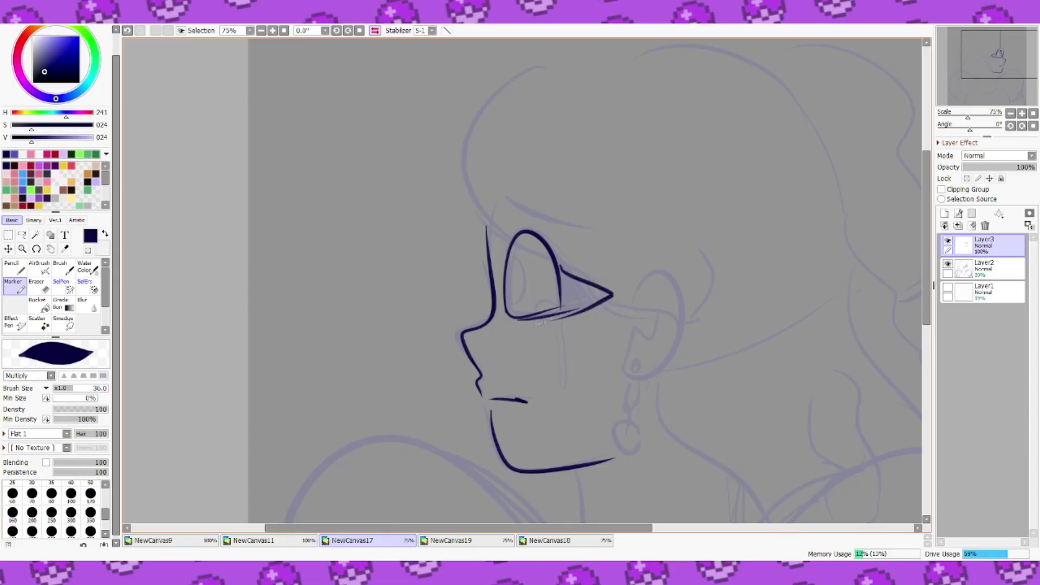
{"action": "left_click_drag", "start_coordinate": [533, 314], "coordinate": [612, 323]}
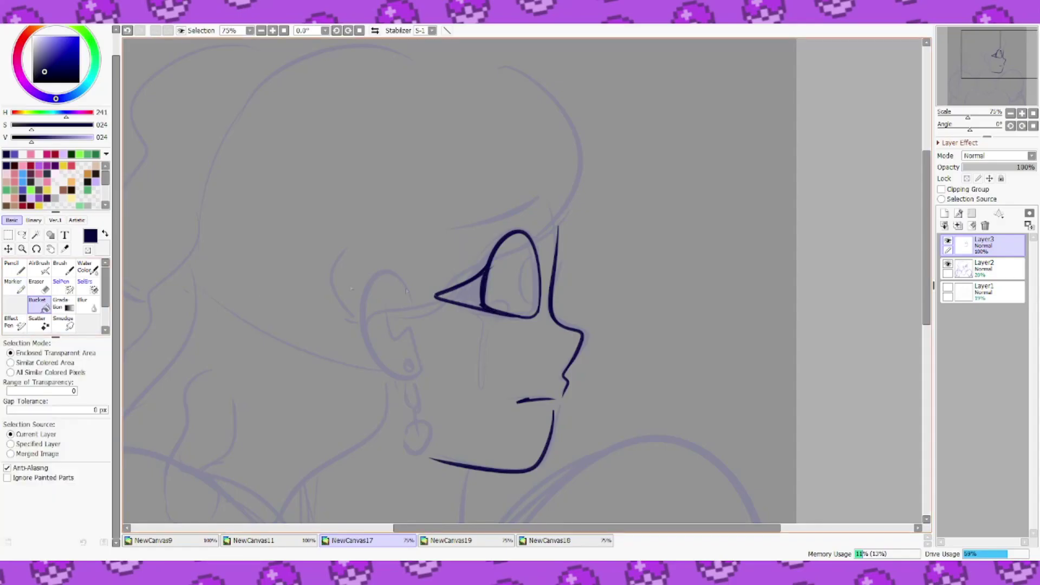
Step: Fill the eye's pointed outer wing with the dark navy colour using the Bucket
{"action": "left_click", "coordinate": [412, 304]}
{"action": "key", "text": "ctrl+z"}
{"action": "left_click_drag", "start_coordinate": [401, 293], "coordinate": [353, 311]}
{"action": "mouse_move", "coordinate": [353, 312]}
{"action": "left_mouse_down"}
{"action": "mouse_move", "coordinate": [554, 351]}
{"action": "mouse_move", "coordinate": [491, 349]}
{"action": "left_mouse_up"}
{"action": "key", "text": "ctrl+z"}
{"action": "left_click", "coordinate": [374, 30]}
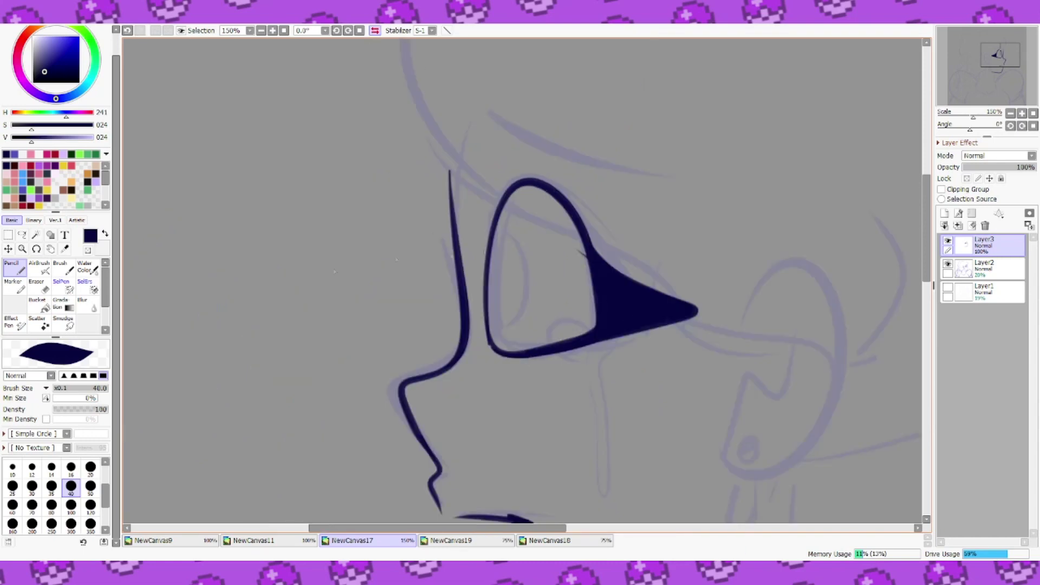
Step: Erase the stray stroke where the eye outline meets the wing and return to the Marker
{"action": "left_click", "coordinate": [36, 286]}
{"action": "left_click_drag", "start_coordinate": [579, 250], "coordinate": [586, 258]}
{"action": "left_click", "coordinate": [13, 285]}
{"action": "left_click", "coordinate": [374, 31]}
{"action": "left_click", "coordinate": [284, 31]}
{"action": "left_click", "coordinate": [284, 31]}
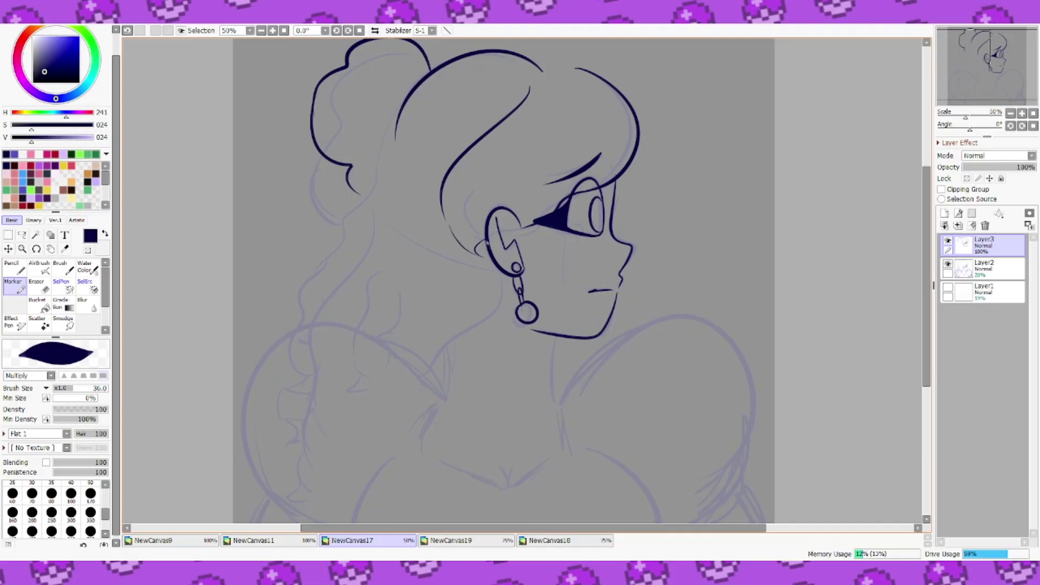
Step: Ink the back hair contour from the crown down to behind the ear
{"action": "mouse_move", "coordinate": [397, 119]}
{"action": "left_mouse_down"}
{"action": "mouse_move", "coordinate": [378, 189]}
{"action": "mouse_move", "coordinate": [456, 240]}
{"action": "left_mouse_up"}
{"action": "key", "text": "ctrl+z"}
{"action": "key", "text": "ctrl+z"}
{"action": "left_click_drag", "start_coordinate": [353, 187], "coordinate": [380, 173]}
{"action": "key", "text": "ctrl+z"}
Step: Ink the loose wavy strand falling below the bun and check it in the mirrored view
{"action": "mouse_move", "coordinate": [396, 124]}
{"action": "left_mouse_down"}
{"action": "mouse_move", "coordinate": [385, 178]}
{"action": "mouse_move", "coordinate": [310, 276]}
{"action": "left_mouse_up"}
{"action": "key", "text": "ctrl+z"}
{"action": "left_click_drag", "start_coordinate": [376, 166], "coordinate": [312, 285]}
{"action": "left_click_drag", "start_coordinate": [330, 243], "coordinate": [294, 347]}
{"action": "key", "text": "ctrl+z"}
{"action": "key", "text": "h"}
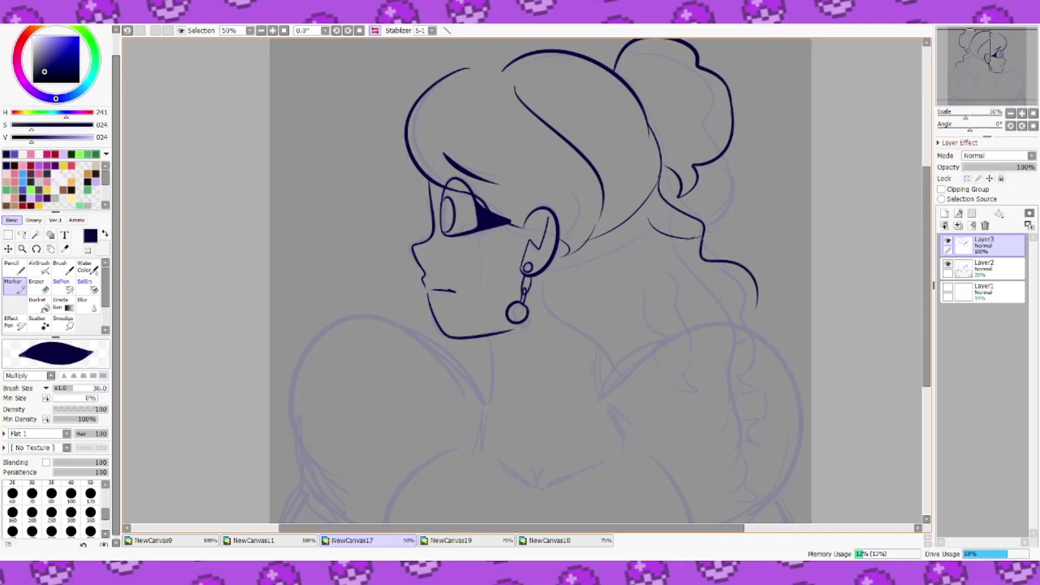
Step: Ink the wavy lower end of the loose hair strand falling toward the shoulder, undoing imperfect strokes
{"action": "key", "text": "h"}
{"action": "mouse_move", "coordinate": [325, 275]}
{"action": "left_mouse_down"}
{"action": "mouse_move", "coordinate": [311, 325]}
{"action": "mouse_move", "coordinate": [319, 279]}
{"action": "mouse_move", "coordinate": [265, 355]}
{"action": "left_mouse_up"}
{"action": "key", "text": "ctrl+z"}
{"action": "key", "text": "ctrl+z"}
{"action": "key", "text": "ctrl+z"}
{"action": "key", "text": "ctrl+z"}
{"action": "key", "text": "ctrl+z"}
Step: Ink the inner curls and their curved tips between the loose wavy strand and the neck
{"action": "mouse_move", "coordinate": [388, 227]}
{"action": "left_mouse_down"}
{"action": "mouse_move", "coordinate": [362, 275]}
{"action": "mouse_move", "coordinate": [400, 301]}
{"action": "mouse_move", "coordinate": [381, 303]}
{"action": "left_mouse_up"}
{"action": "key", "text": "ctrl+z"}
{"action": "left_click_drag", "start_coordinate": [363, 298], "coordinate": [333, 309]}
{"action": "mouse_move", "coordinate": [388, 270]}
{"action": "left_mouse_down"}
{"action": "mouse_move", "coordinate": [396, 299]}
{"action": "mouse_move", "coordinate": [325, 322]}
{"action": "left_mouse_up"}
{"action": "key", "text": "ctrl+z"}
{"action": "mouse_move", "coordinate": [372, 299]}
{"action": "left_mouse_down"}
{"action": "mouse_move", "coordinate": [331, 312]}
{"action": "mouse_move", "coordinate": [353, 301]}
{"action": "left_mouse_up"}
{"action": "key", "text": "ctrl+z"}
{"action": "key", "text": "ctrl+z"}
{"action": "key", "text": "ctrl+z"}
{"action": "key", "text": "ctrl+z"}
{"action": "left_click_drag", "start_coordinate": [378, 302], "coordinate": [392, 304]}
{"action": "mouse_move", "coordinate": [389, 308]}
{"action": "left_mouse_down"}
{"action": "mouse_move", "coordinate": [371, 315]}
{"action": "mouse_move", "coordinate": [342, 294]}
{"action": "left_mouse_up"}
{"action": "key", "text": "ctrl+z"}
{"action": "mouse_move", "coordinate": [344, 294]}
{"action": "left_mouse_down"}
{"action": "mouse_move", "coordinate": [333, 316]}
{"action": "mouse_move", "coordinate": [372, 321]}
{"action": "left_mouse_up"}
{"action": "key", "text": "ctrl+z"}
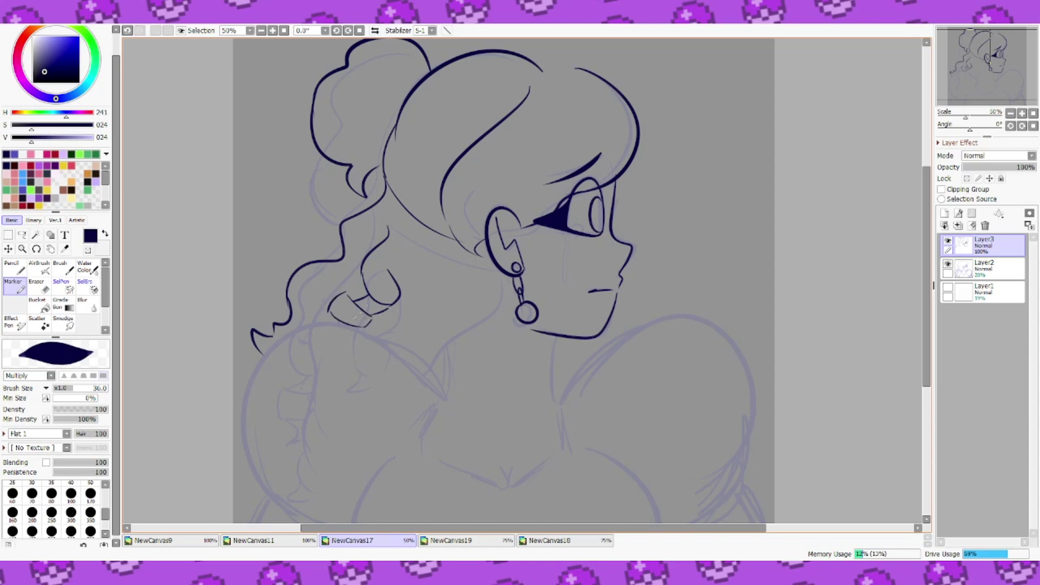
Step: Ink the nape line curving from behind the earring down to the shoulder, retrying it in the mirrored view
{"action": "key", "text": "e"}
{"action": "left_click", "coordinate": [13, 285]}
{"action": "key", "text": "h"}
{"action": "left_click_drag", "start_coordinate": [609, 294], "coordinate": [641, 339]}
{"action": "key", "text": "ctrl+z"}
{"action": "mouse_move", "coordinate": [595, 290]}
{"action": "left_mouse_down"}
{"action": "mouse_move", "coordinate": [641, 324]}
{"action": "mouse_move", "coordinate": [657, 324]}
{"action": "left_mouse_up"}
{"action": "key", "text": "ctrl+z"}
{"action": "key", "text": "ctrl+z"}
{"action": "mouse_move", "coordinate": [547, 276]}
{"action": "left_mouse_down"}
{"action": "mouse_move", "coordinate": [576, 339]}
{"action": "mouse_move", "coordinate": [623, 365]}
{"action": "left_mouse_up"}
{"action": "left_click_drag", "start_coordinate": [569, 293], "coordinate": [570, 307]}
{"action": "key", "text": "Home"}
{"action": "key", "text": "ctrl+z"}
Step: Move the whole head line art slightly downward with a transform
{"action": "key", "text": "ctrl+t"}
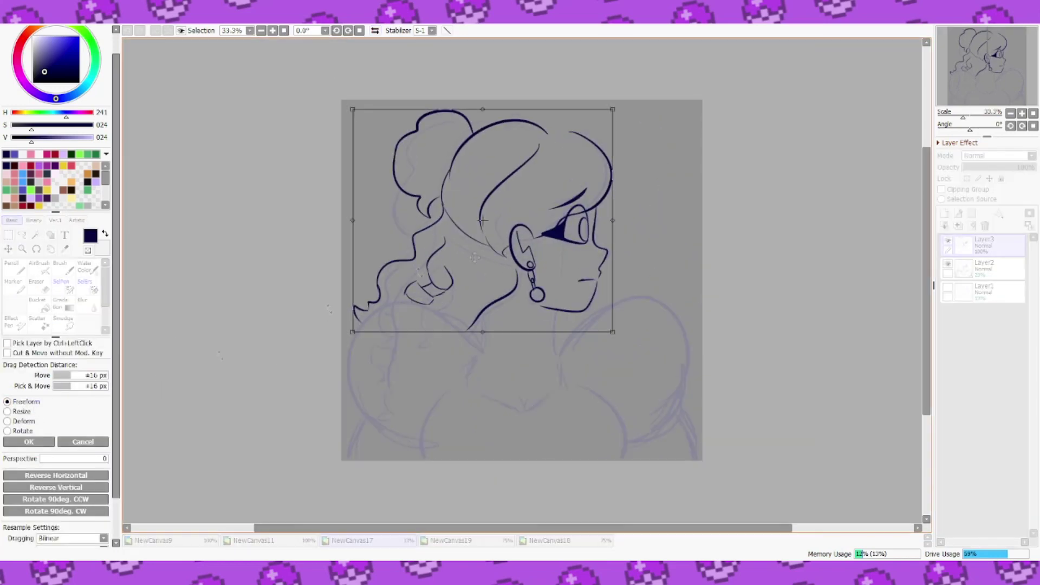
{"action": "left_click_drag", "start_coordinate": [516, 250], "coordinate": [516, 262]}
{"action": "key", "text": "Return"}
{"action": "key", "text": "Right"}
{"action": "key", "text": "Down"}
{"action": "key", "text": "Down"}
{"action": "key", "text": "Down"}
Step: Ink the curved hair strand between the inner curls and the nape, comparing the normal and mirrored views
{"action": "left_click", "coordinate": [272, 30]}
{"action": "left_click", "coordinate": [14, 286]}
{"action": "mouse_move", "coordinate": [423, 201]}
{"action": "left_mouse_down"}
{"action": "mouse_move", "coordinate": [394, 250]}
{"action": "mouse_move", "coordinate": [399, 263]}
{"action": "left_mouse_up"}
{"action": "key", "text": "ctrl+z"}
{"action": "key", "text": "ctrl+z"}
{"action": "key", "text": "ctrl+z"}
{"action": "left_click_drag", "start_coordinate": [430, 194], "coordinate": [396, 257]}
{"action": "key", "text": "h"}
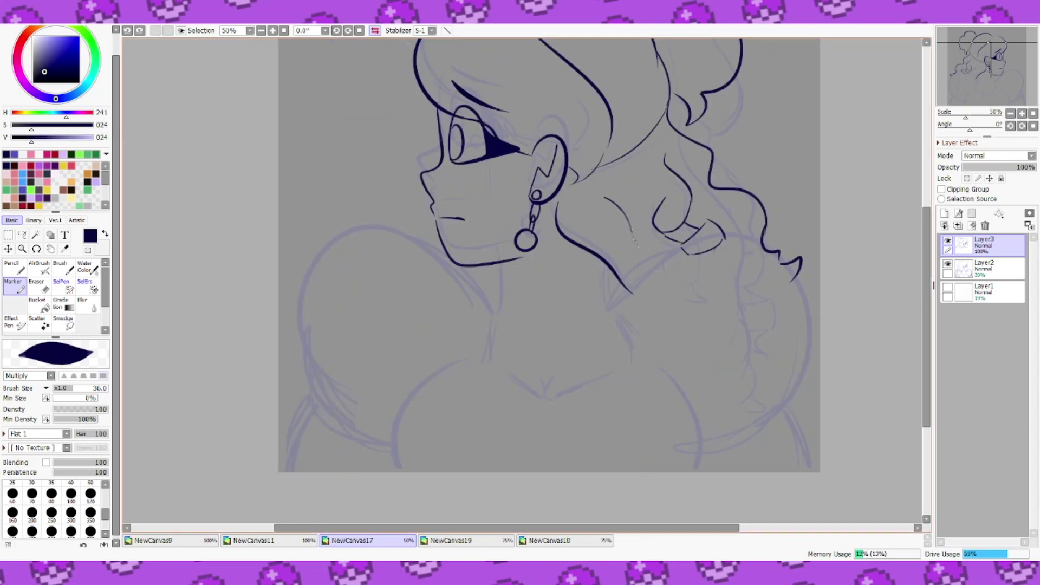
{"action": "scroll", "coordinate": [522, 282], "scroll_direction": "up", "scroll_amount": 2}
{"action": "key", "text": "h"}
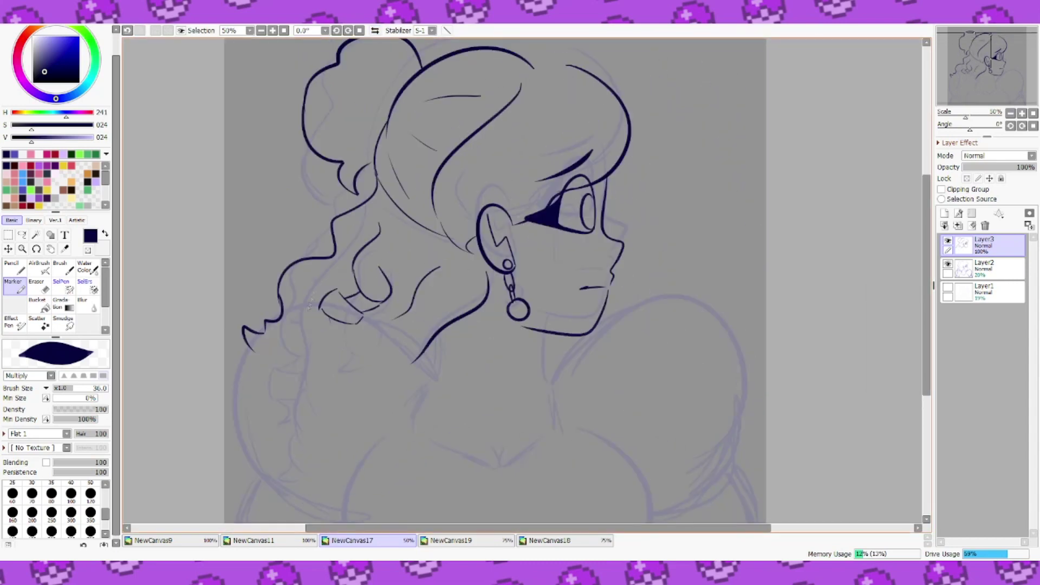
{"action": "scroll", "coordinate": [540, 283], "scroll_direction": "down", "scroll_amount": 2}
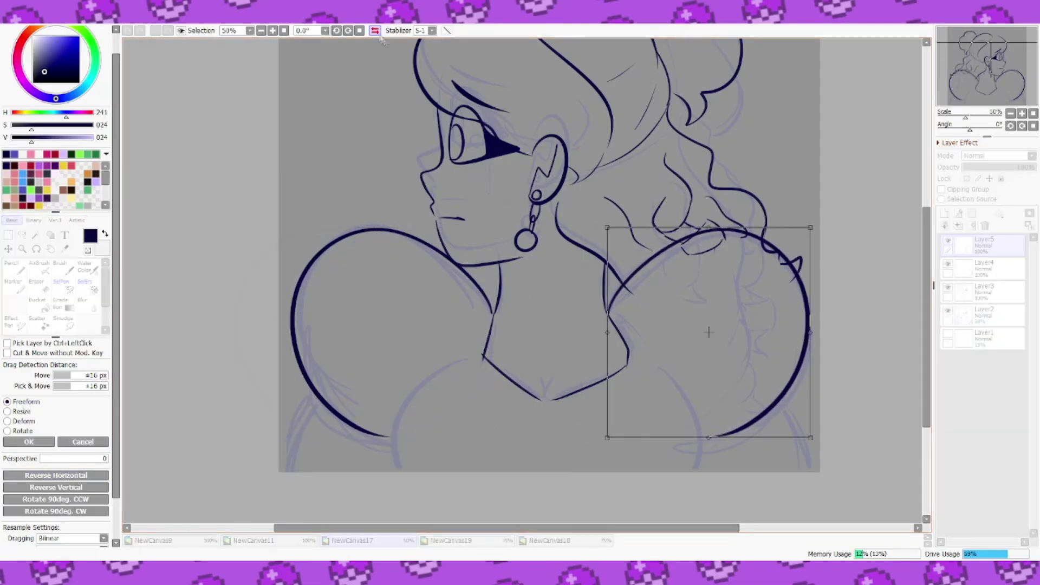
Step: Merge the mirrored puff sleeve copy into the layer below and ink the rounded bust curve with the Marker
{"action": "key", "text": "h"}
{"action": "key", "text": "ctrl+e"}
{"action": "left_click", "coordinate": [13, 285]}
{"action": "left_click_drag", "start_coordinate": [389, 328], "coordinate": [340, 438]}
{"action": "key", "text": "ctrl+z"}
{"action": "left_click_drag", "start_coordinate": [582, 326], "coordinate": [657, 438]}
{"action": "key", "text": "h"}
{"action": "key", "text": "ctrl+z"}
{"action": "left_click_drag", "start_coordinate": [438, 332], "coordinate": [409, 437]}
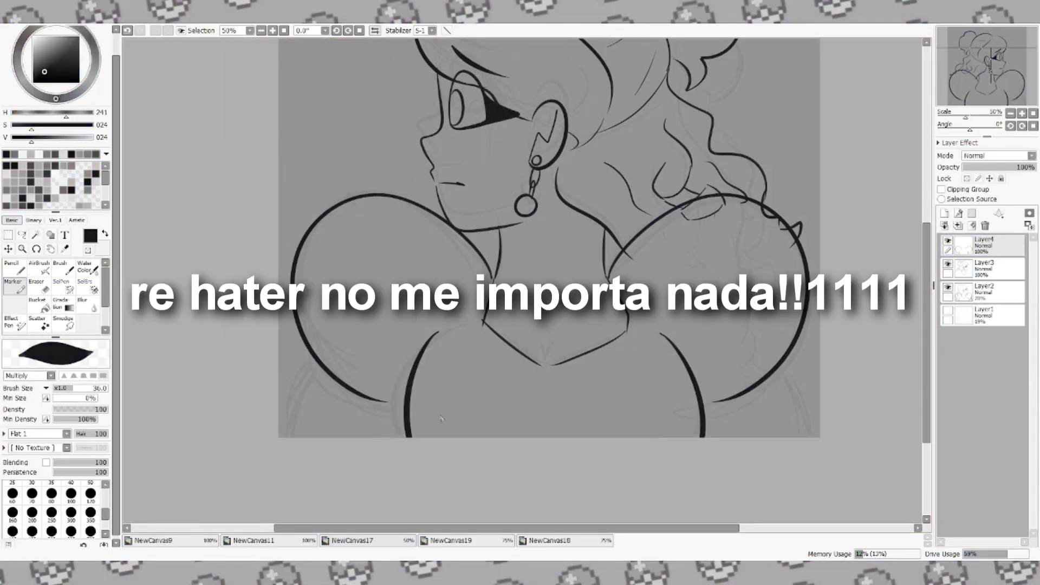
{"action": "key", "text": "h"}
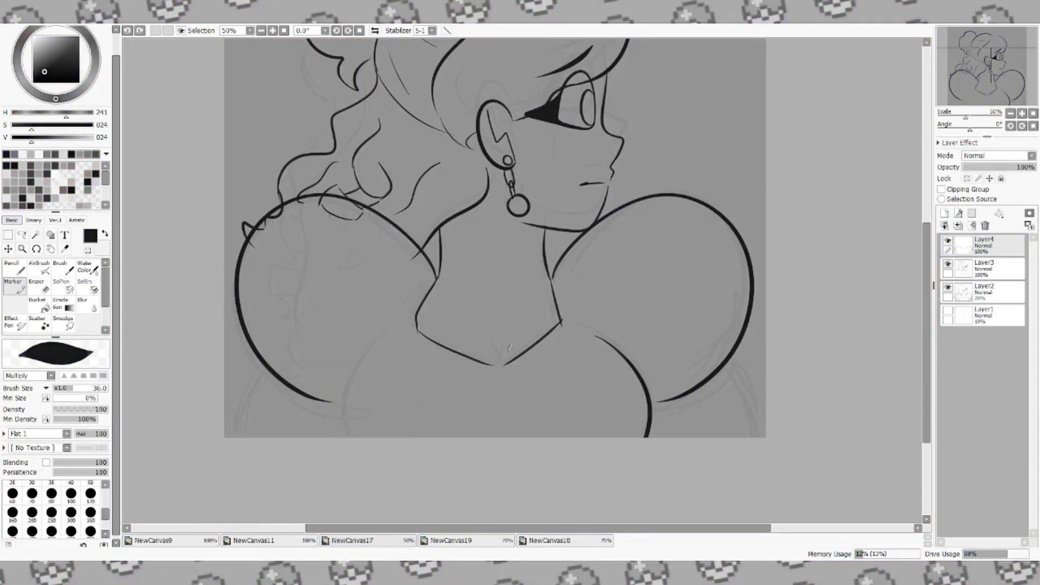
Step: Copy the bust curve, flip it horizontally onto the opposite side, combine it with the layer below and ink the outer arm line
{"action": "key", "text": "a"}
{"action": "key", "text": "ctrl+c"}
{"action": "key", "text": "ctrl+v"}
{"action": "key", "text": "ctrl+t"}
{"action": "left_click", "coordinate": [55, 475]}
{"action": "left_click_drag", "start_coordinate": [630, 383], "coordinate": [373, 383]}
{"action": "left_click", "coordinate": [28, 442]}
{"action": "left_click", "coordinate": [945, 225]}
{"action": "left_click", "coordinate": [14, 286]}
{"action": "left_click_drag", "start_coordinate": [256, 358], "coordinate": [225, 438]}
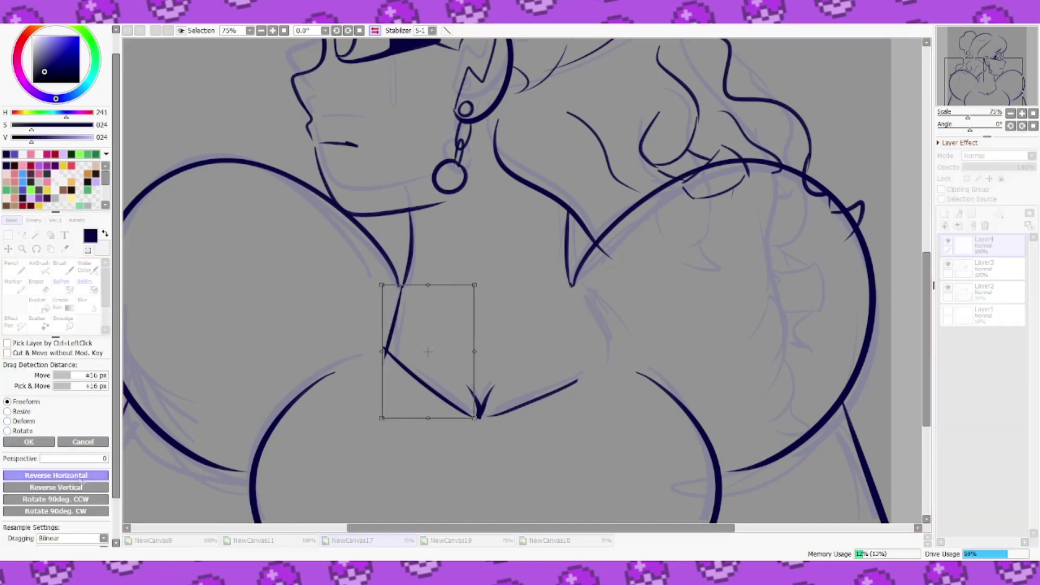
Step: Flip the copied neckline half horizontally, fit it on the opposite side of the chest and merge it down
{"action": "left_click", "coordinate": [80, 477]}
{"action": "mouse_move", "coordinate": [458, 360]}
{"action": "left_mouse_down"}
{"action": "mouse_move", "coordinate": [573, 360]}
{"action": "mouse_move", "coordinate": [502, 433]}
{"action": "left_mouse_up"}
{"action": "key", "text": "Return"}
{"action": "key", "text": "ctrl+e"}
{"action": "key", "text": "e"}
{"action": "key", "text": "ctrl+z"}
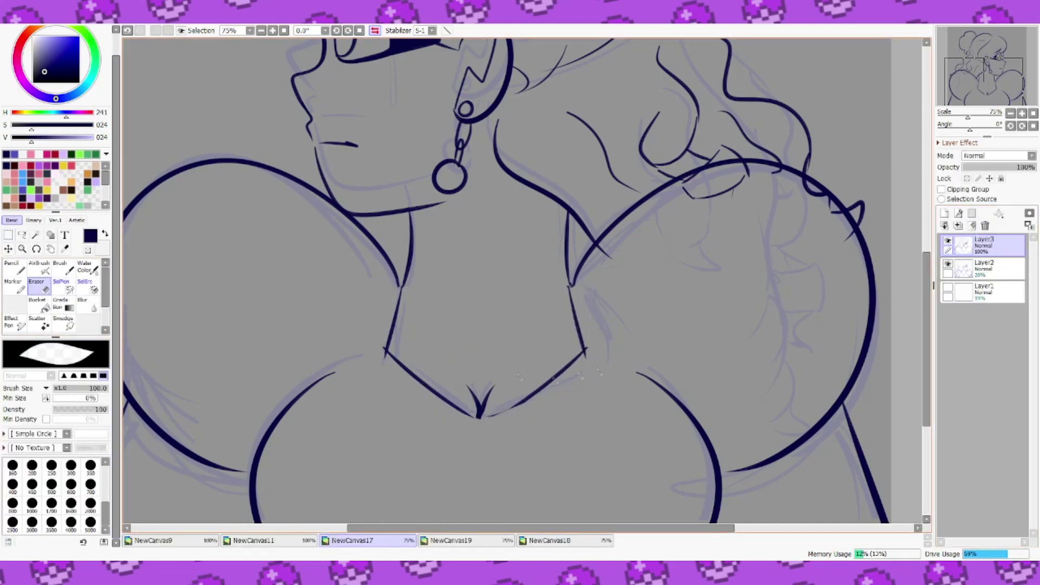
Step: Erase the hair strand ends and shoulder line that cross over the puff sleeve
{"action": "key", "text": "n"}
{"action": "left_click", "coordinate": [284, 31]}
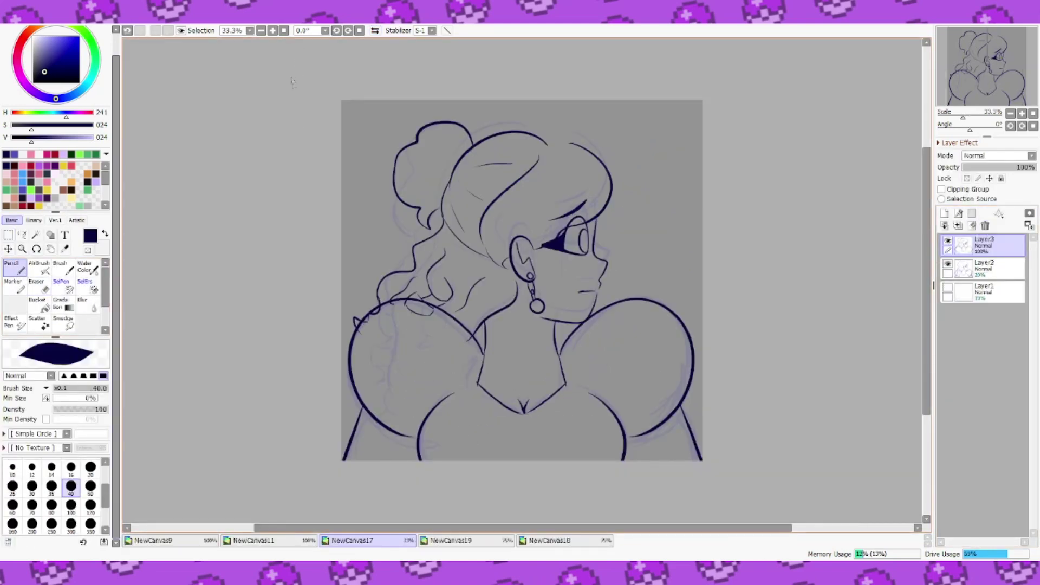
{"action": "scroll", "coordinate": [241, 311], "scroll_direction": "up", "scroll_amount": 3}
{"action": "key", "text": "e"}
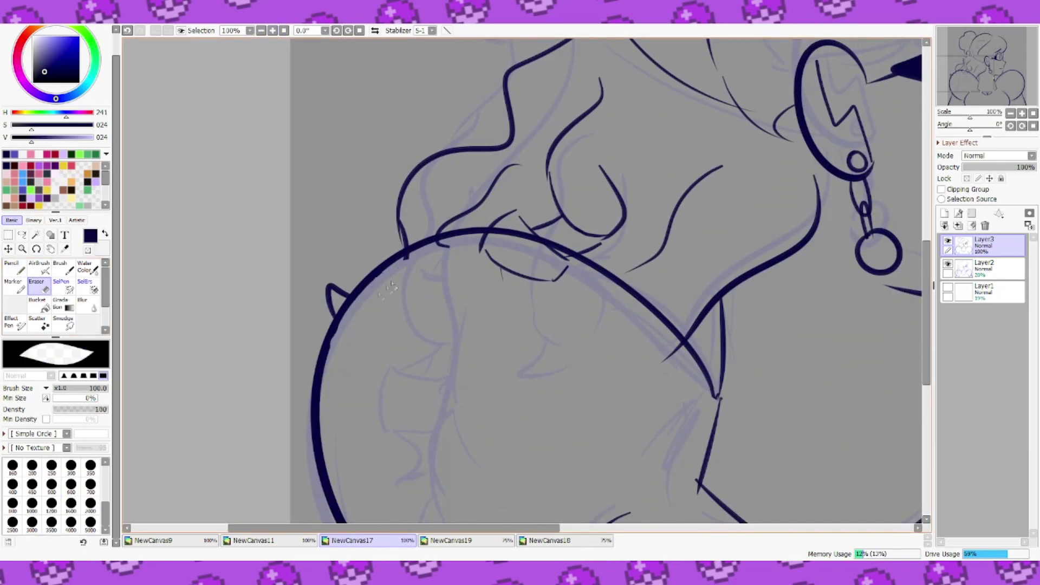
{"action": "key", "text": "h"}
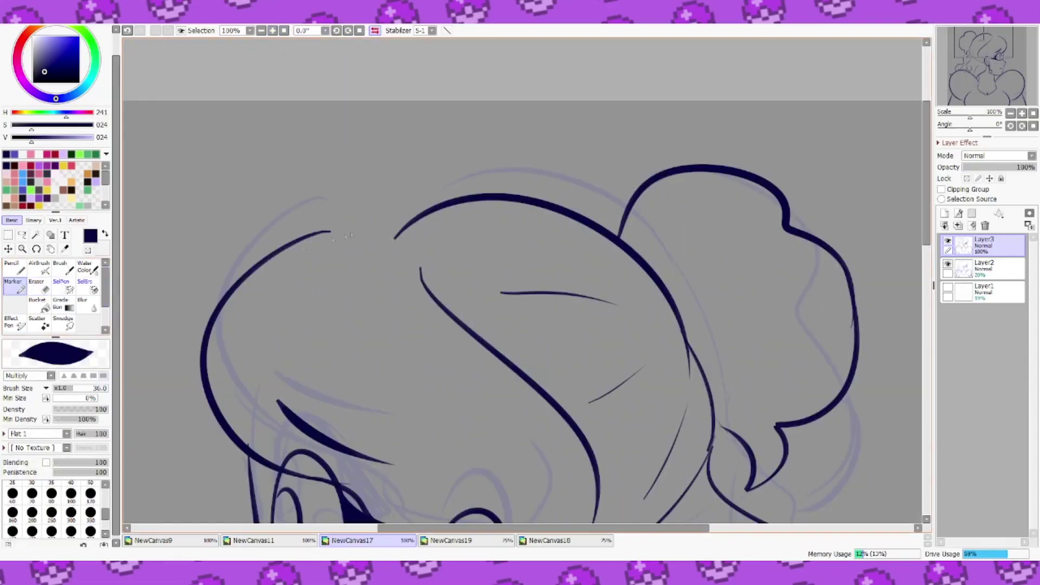
Step: Ink the missing stretch between the fringe and crown outlines and clean the overlap with the Eraser
{"action": "mouse_move", "coordinate": [318, 233]}
{"action": "left_mouse_down"}
{"action": "mouse_move", "coordinate": [414, 214]}
{"action": "mouse_move", "coordinate": [452, 217]}
{"action": "left_mouse_up"}
{"action": "key", "text": "h"}
{"action": "key", "text": "e"}
{"action": "key", "text": "h"}
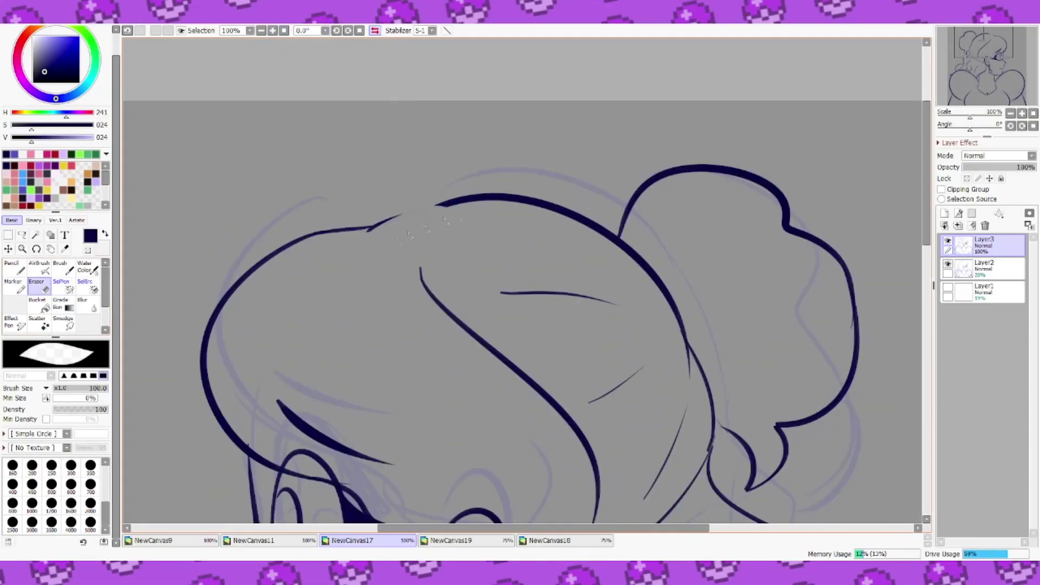
{"action": "key", "text": "m"}
{"action": "left_click", "coordinate": [284, 30]}
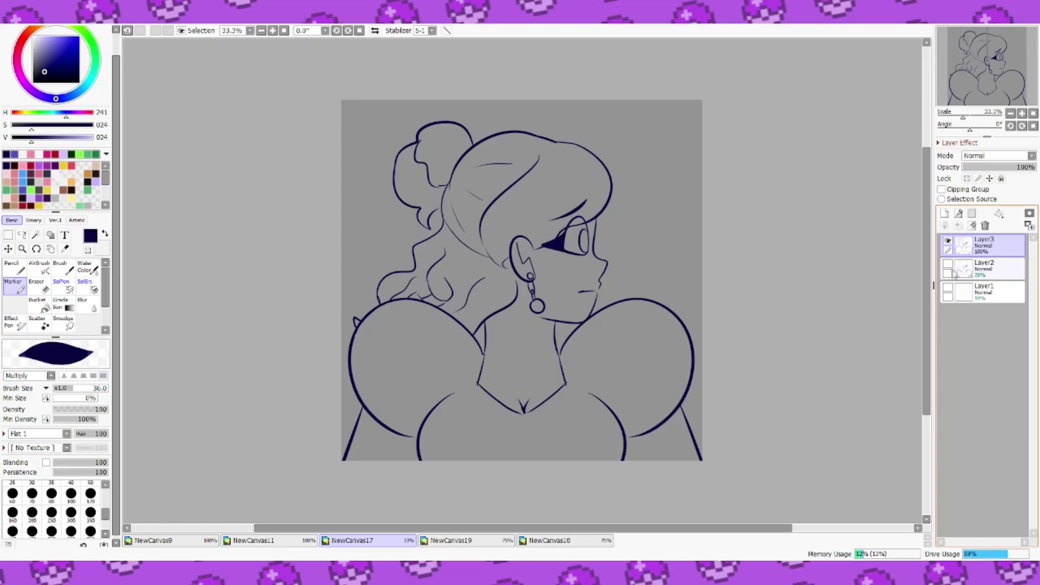
Step: Add a new layer directly above the hidden sketch Layer2 and sample the orange skin tone from NewCanvas19
{"action": "left_click", "coordinate": [964, 274]}
{"action": "left_click", "coordinate": [945, 213]}
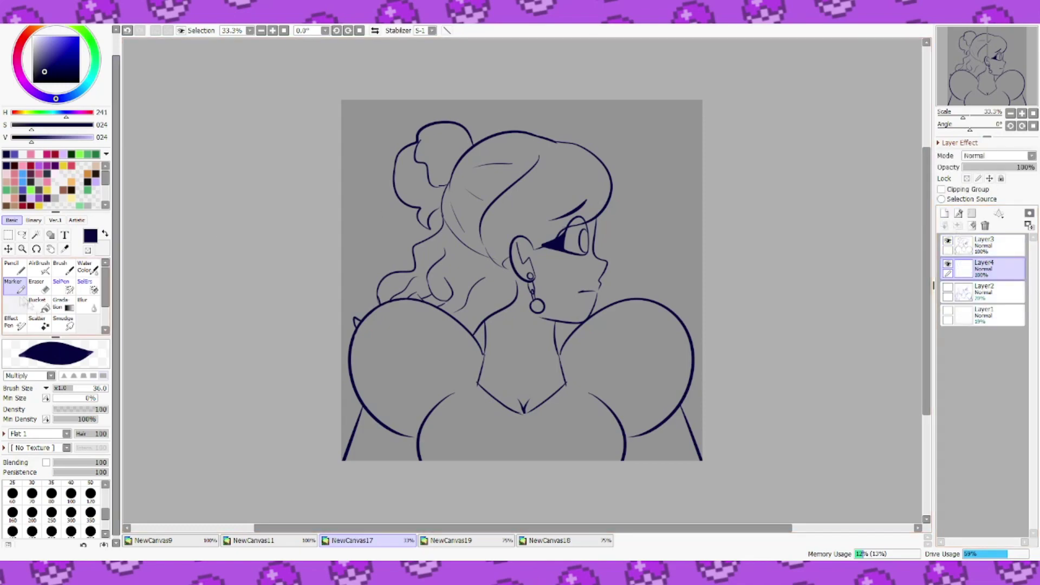
{"action": "left_click", "coordinate": [85, 388]}
{"action": "left_click", "coordinate": [460, 540]}
{"action": "left_click", "coordinate": [304, 39]}
{"action": "left_click_drag", "start_coordinate": [838, 212], "coordinate": [871, 229]}
{"action": "key", "text": "Return"}
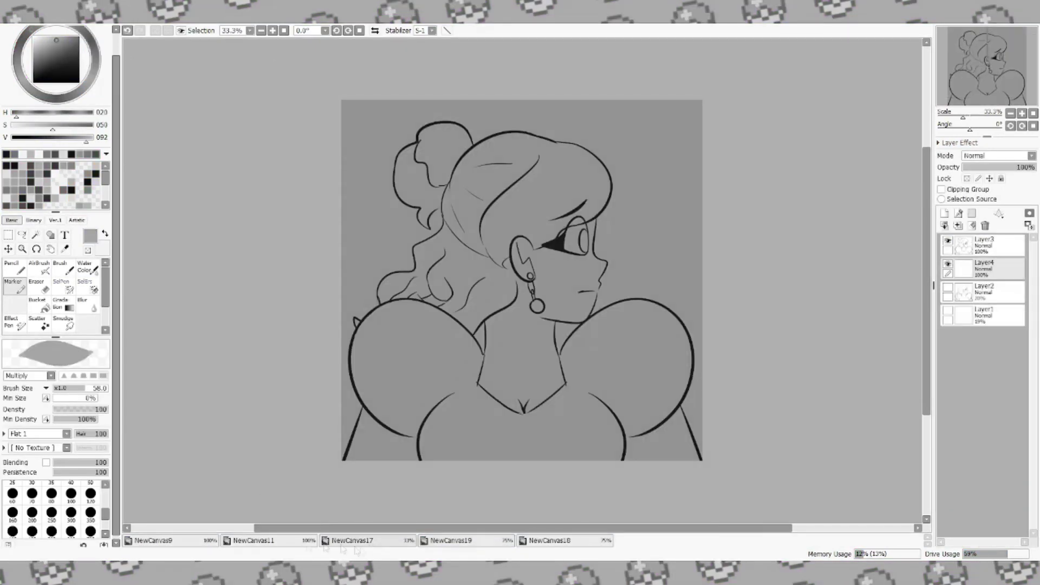
Step: Set the Marker size to 100 and paint the orange skin tone inside the neckline, neck, jaw, ear and eye contours
{"action": "left_click_drag", "start_coordinate": [546, 313], "coordinate": [559, 372]}
{"action": "key", "text": "ctrl+z"}
{"action": "left_click", "coordinate": [71, 493]}
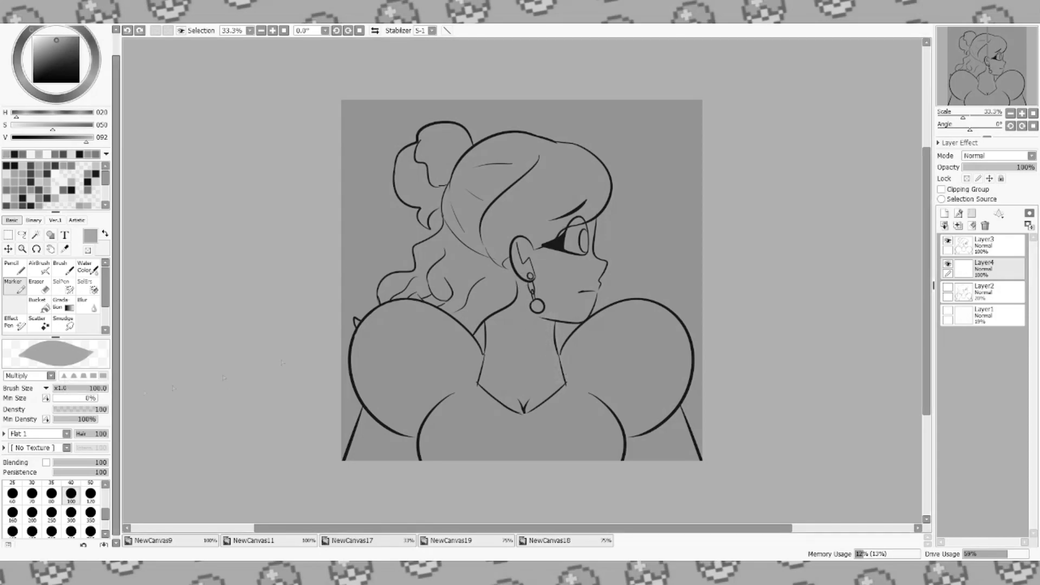
{"action": "left_click_drag", "start_coordinate": [494, 364], "coordinate": [514, 401]}
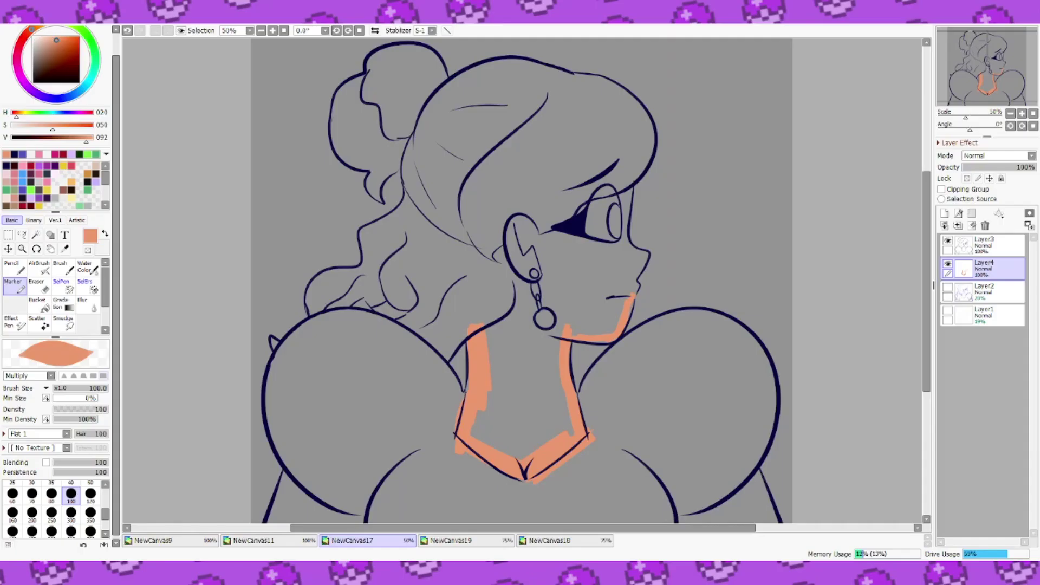
{"action": "scroll", "coordinate": [590, 279], "scroll_direction": "up", "scroll_amount": 1}
{"action": "mouse_move", "coordinate": [432, 350]}
{"action": "left_mouse_down"}
{"action": "mouse_move", "coordinate": [479, 304]}
{"action": "mouse_move", "coordinate": [545, 210]}
{"action": "left_mouse_up"}
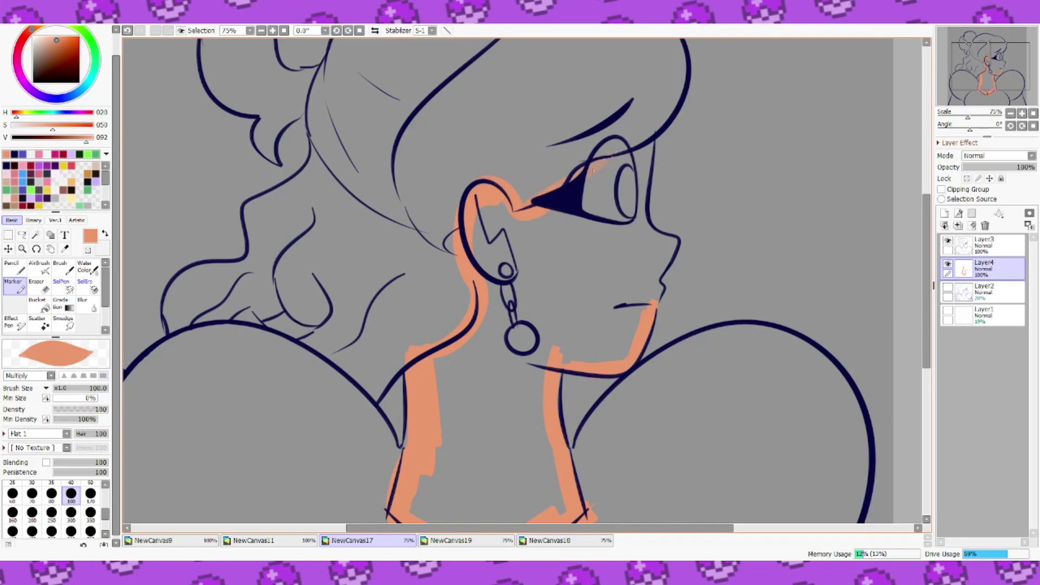
{"action": "key", "text": "h"}
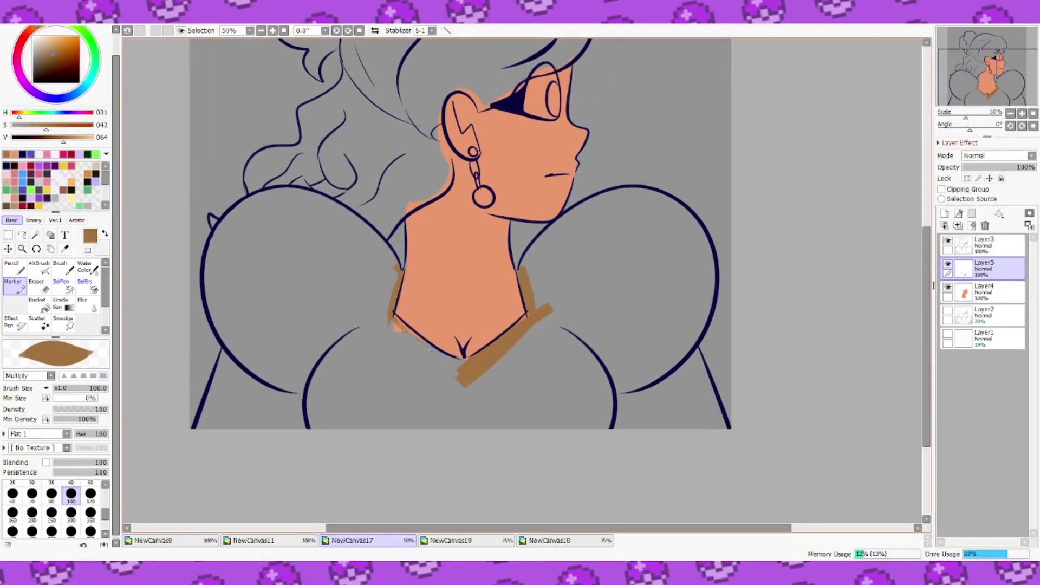
Step: Paint a brown border just inside the outlines of both puff sleeves and arms, working in the mirrored view
{"action": "left_click_drag", "start_coordinate": [522, 266], "coordinate": [662, 203]}
{"action": "key", "text": "ctrl+z"}
{"action": "key", "text": "h"}
{"action": "key", "text": "ctrl+z"}
{"action": "mouse_move", "coordinate": [460, 199]}
{"action": "left_mouse_down"}
{"action": "mouse_move", "coordinate": [388, 203]}
{"action": "mouse_move", "coordinate": [335, 252]}
{"action": "left_mouse_up"}
{"action": "key", "text": "ctrl+z"}
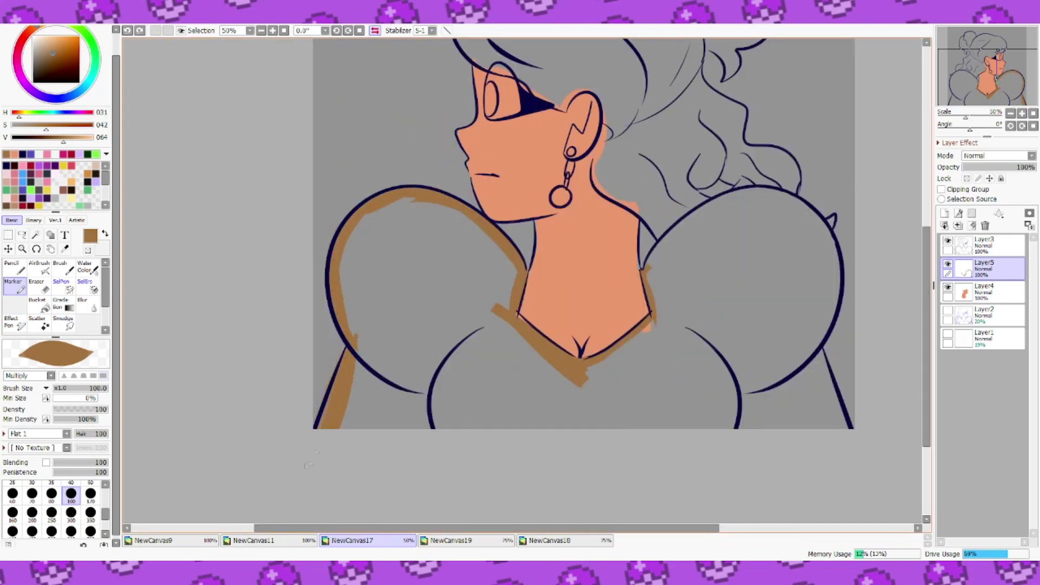
{"action": "key", "text": "h"}
{"action": "key", "text": "super+ctrl+c"}
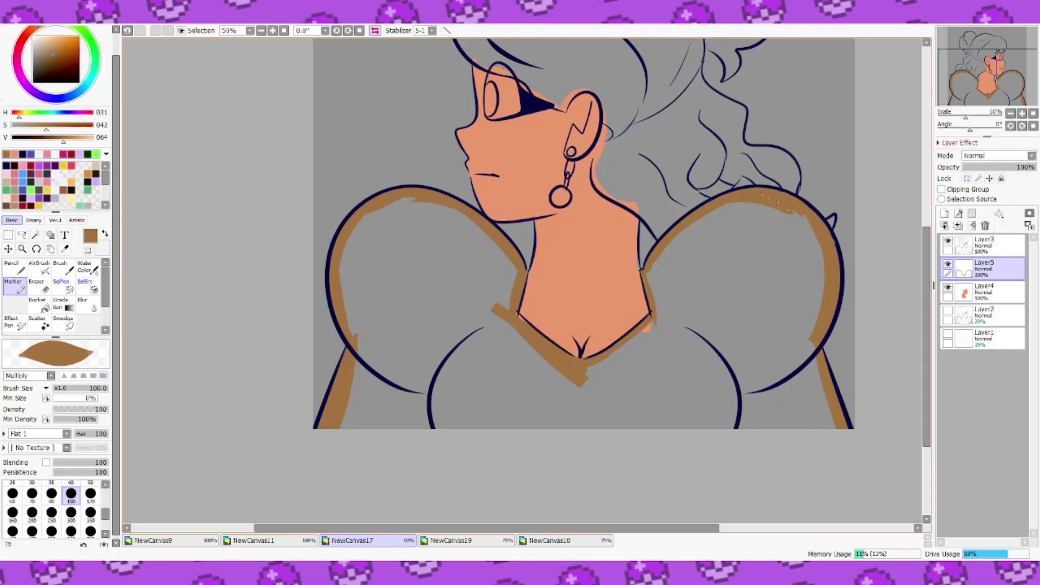
Step: Fill the bordered dress area with the brown colour using the Bucket
{"action": "key", "text": "b"}
{"action": "left_click", "coordinate": [520, 319]}
{"action": "key", "text": "n"}
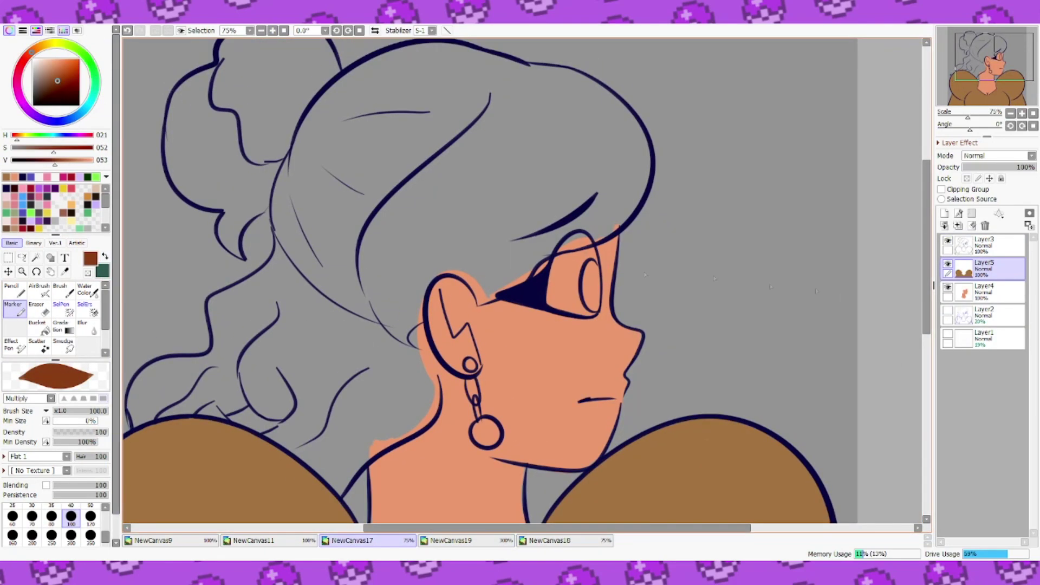
Step: Add a layer above the dress colour, shift the hue to dark red and paint the hair edge from behind the ear along the nape
{"action": "left_click", "coordinate": [944, 213]}
{"action": "left_click_drag", "start_coordinate": [541, 336], "coordinate": [594, 282]}
{"action": "mouse_move", "coordinate": [487, 287]}
{"action": "left_mouse_down"}
{"action": "mouse_move", "coordinate": [482, 355]}
{"action": "mouse_move", "coordinate": [421, 386]}
{"action": "left_mouse_up"}
{"action": "left_click", "coordinate": [25, 59]}
{"action": "key", "text": "ctrl+z"}
{"action": "mouse_move", "coordinate": [477, 250]}
{"action": "left_mouse_down"}
{"action": "mouse_move", "coordinate": [483, 352]}
{"action": "mouse_move", "coordinate": [413, 385]}
{"action": "left_mouse_up"}
{"action": "key", "text": "ctrl+z"}
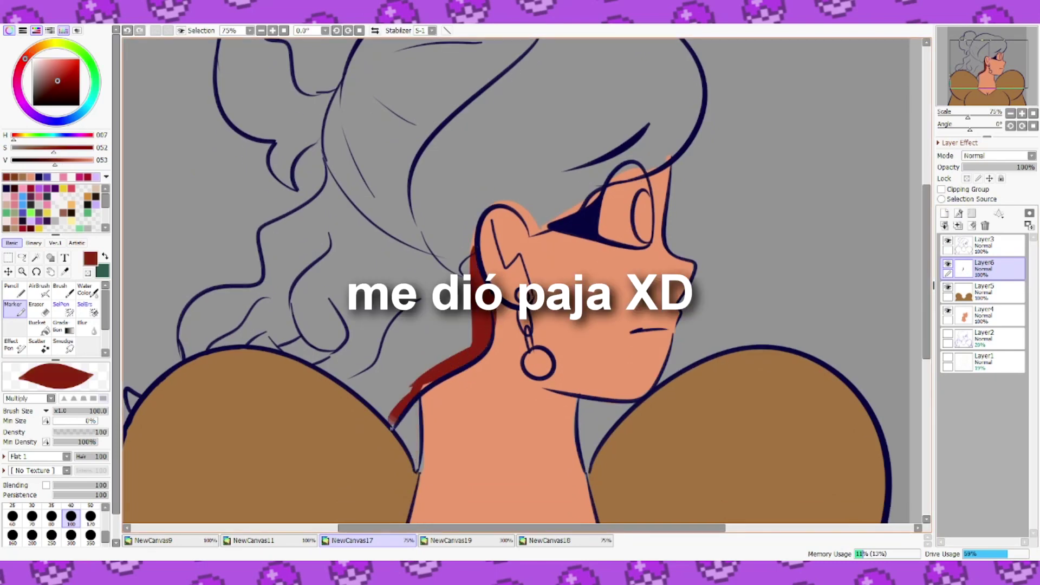
Step: Paint the dark red hair edge along the top of the puff sleeve and inside the small outer curl tip
{"action": "left_click_drag", "start_coordinate": [129, 394], "coordinate": [134, 413]}
{"action": "left_click_drag", "start_coordinate": [187, 355], "coordinate": [257, 343]}
{"action": "key", "text": "ctrl+z"}
{"action": "mouse_move", "coordinate": [249, 341]}
{"action": "left_mouse_down"}
{"action": "mouse_move", "coordinate": [292, 348]}
{"action": "mouse_move", "coordinate": [379, 411]}
{"action": "left_mouse_up"}
{"action": "left_click_drag", "start_coordinate": [378, 405], "coordinate": [388, 423]}
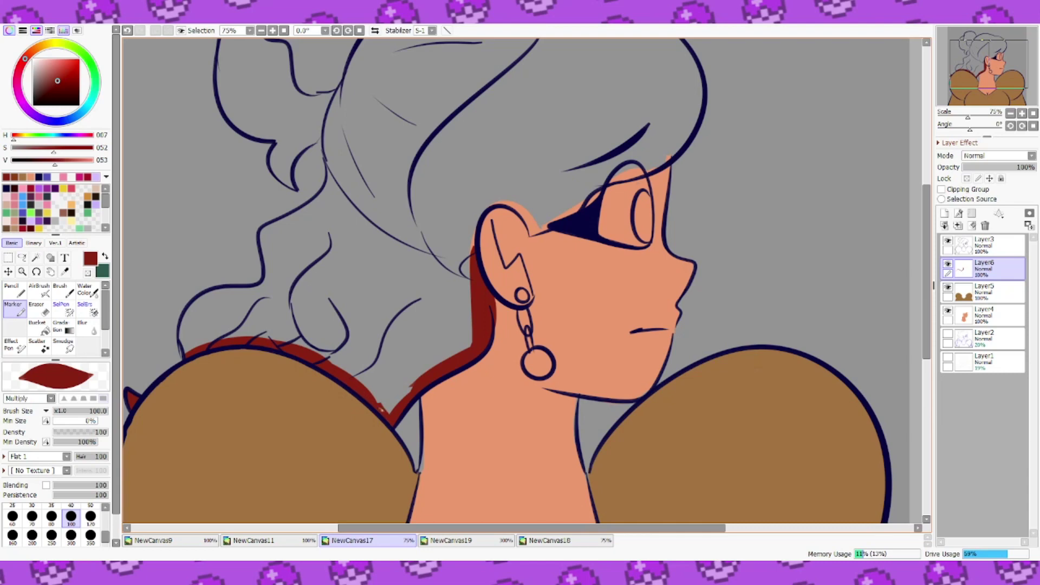
Step: Paint the dark red border up the inside of the outer wavy hair strand
{"action": "mouse_move", "coordinate": [189, 351]}
{"action": "left_mouse_down"}
{"action": "mouse_move", "coordinate": [197, 315]}
{"action": "mouse_move", "coordinate": [234, 293]}
{"action": "left_mouse_up"}
{"action": "left_click_drag", "start_coordinate": [191, 306], "coordinate": [181, 323]}
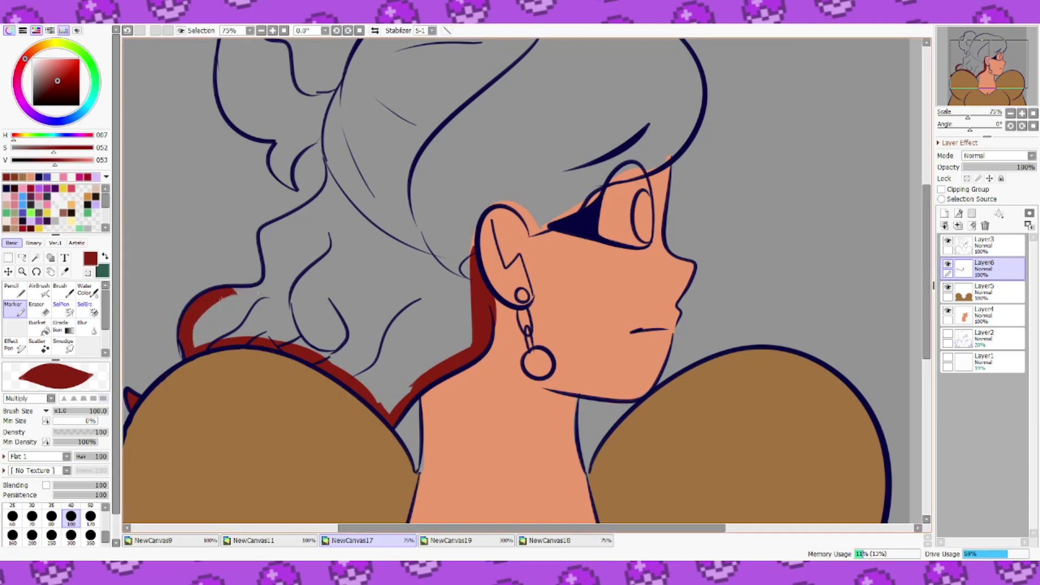
{"action": "left_click_drag", "start_coordinate": [267, 258], "coordinate": [305, 220]}
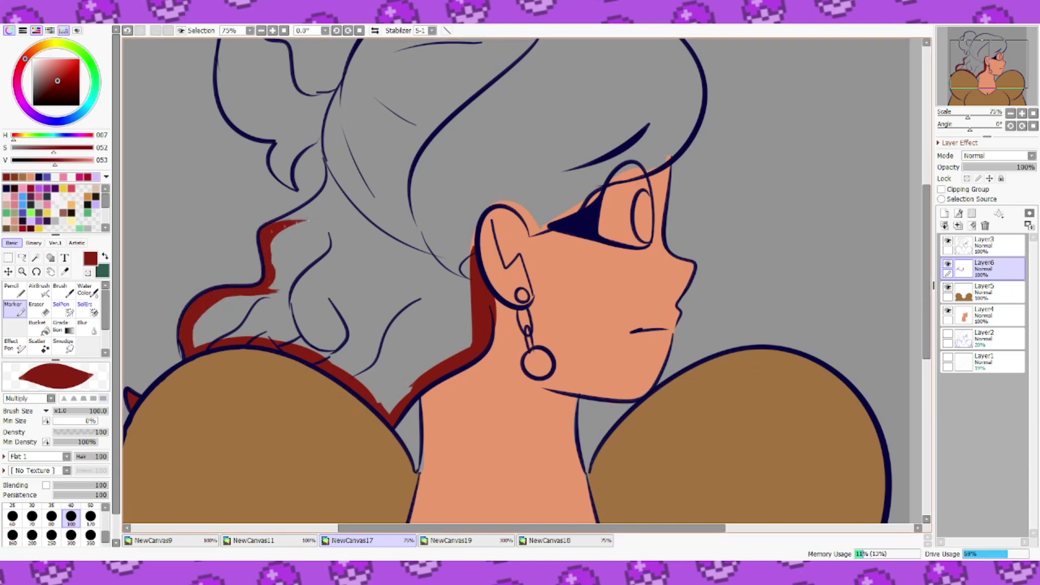
Step: Paint the dark red border around the inside of the bun's outline
{"action": "scroll", "coordinate": [514, 282], "scroll_direction": "up", "scroll_amount": 5}
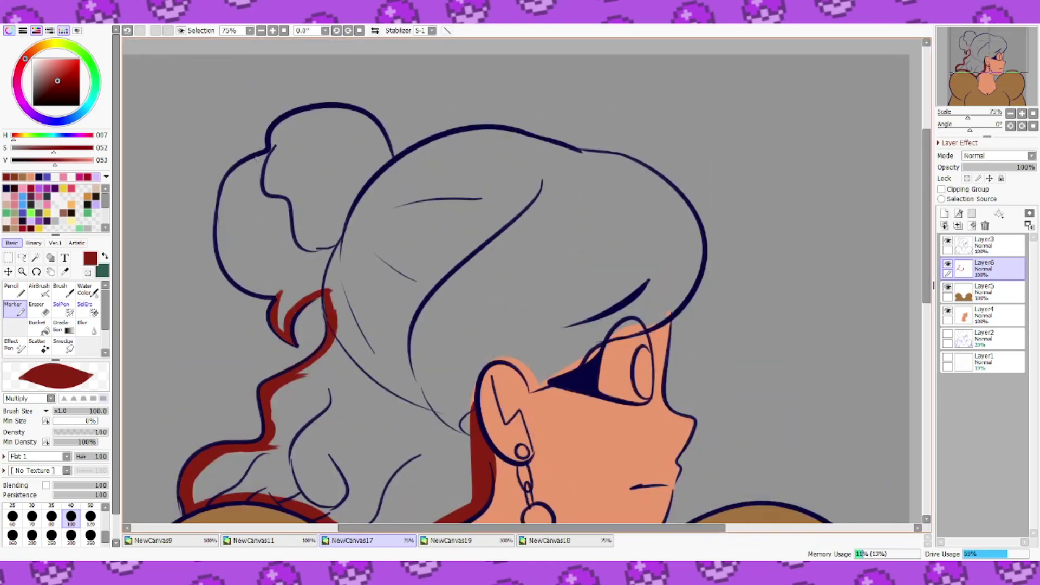
{"action": "mouse_move", "coordinate": [235, 179]}
{"action": "left_mouse_down"}
{"action": "mouse_move", "coordinate": [229, 265]}
{"action": "mouse_move", "coordinate": [255, 282]}
{"action": "left_mouse_up"}
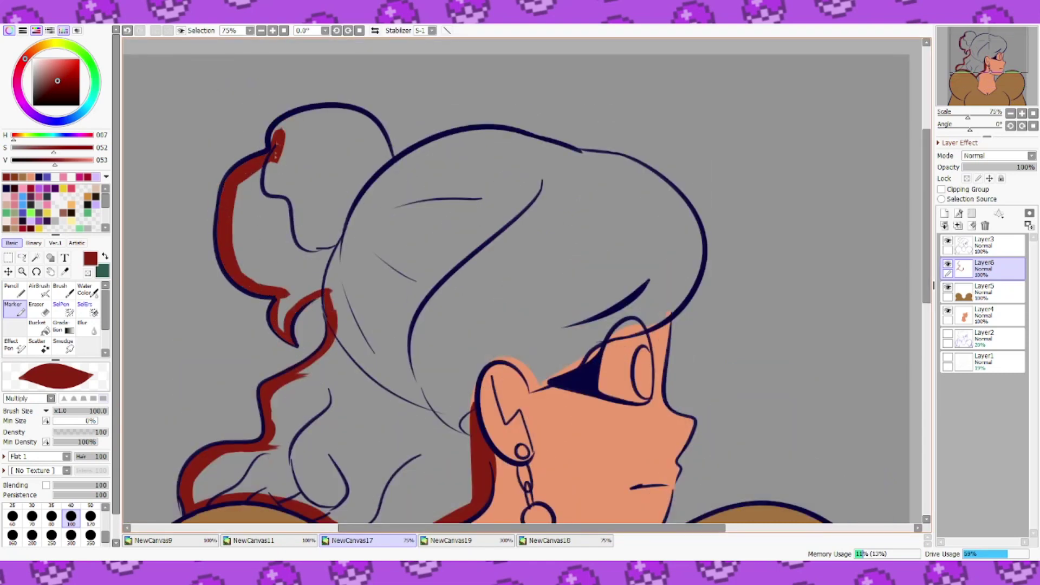
{"action": "left_click_drag", "start_coordinate": [276, 152], "coordinate": [367, 137]}
Step: Paint the dark red border along the fringe, the hairline down to the ear and the crown, using the mirrored view
{"action": "left_click", "coordinate": [375, 30]}
{"action": "mouse_move", "coordinate": [349, 230]}
{"action": "left_mouse_down"}
{"action": "mouse_move", "coordinate": [398, 308]}
{"action": "mouse_move", "coordinate": [455, 336]}
{"action": "left_mouse_up"}
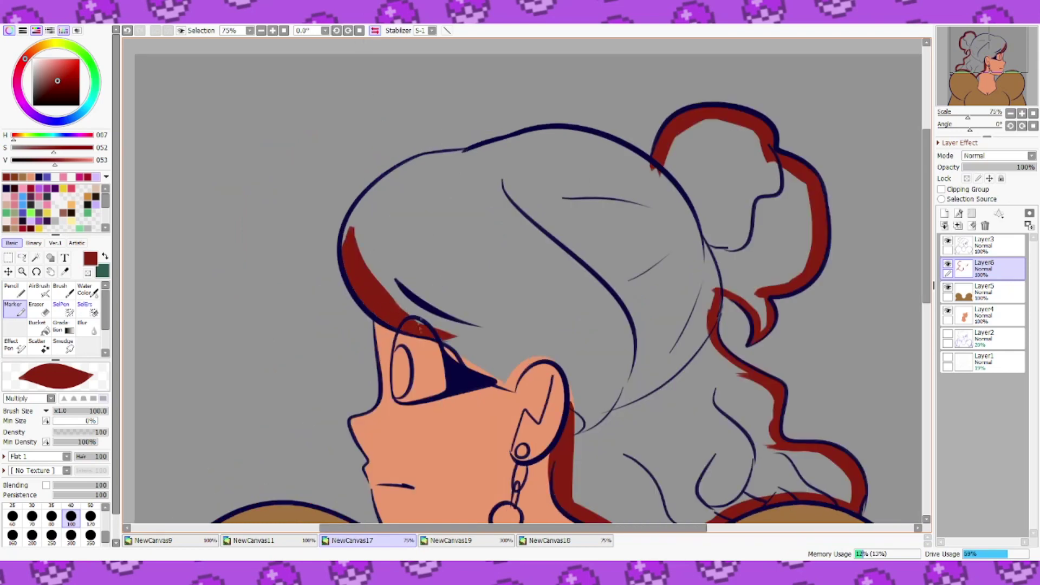
{"action": "key", "text": "ctrl+z"}
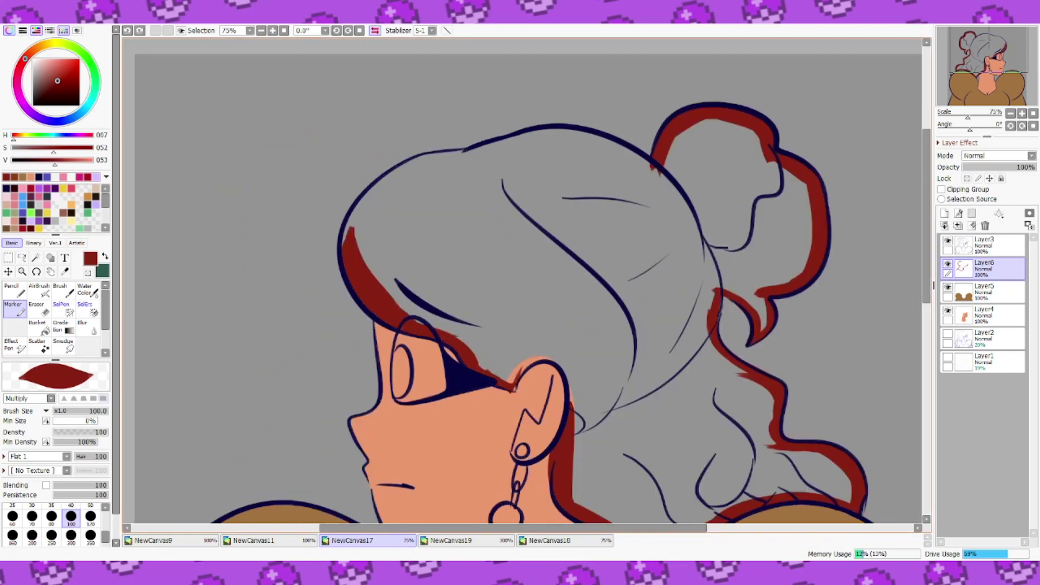
{"action": "left_click_drag", "start_coordinate": [563, 355], "coordinate": [572, 381]}
{"action": "mouse_move", "coordinate": [351, 232]}
{"action": "left_mouse_down"}
{"action": "mouse_move", "coordinate": [471, 155]}
{"action": "mouse_move", "coordinate": [613, 153]}
{"action": "left_mouse_up"}
{"action": "left_click_drag", "start_coordinate": [541, 135], "coordinate": [656, 174]}
Step: Fill the bordered hair with dark red using the Bucket and return to the Marker
{"action": "left_click", "coordinate": [375, 30]}
{"action": "left_click", "coordinate": [284, 30]}
{"action": "left_click", "coordinate": [39, 327]}
{"action": "left_click", "coordinate": [431, 255]}
{"action": "left_click", "coordinate": [14, 308]}
Step: Add a layer above the skin layer and paint the eye's sclera white
{"action": "scroll", "coordinate": [432, 267], "scroll_direction": "up", "scroll_amount": 3}
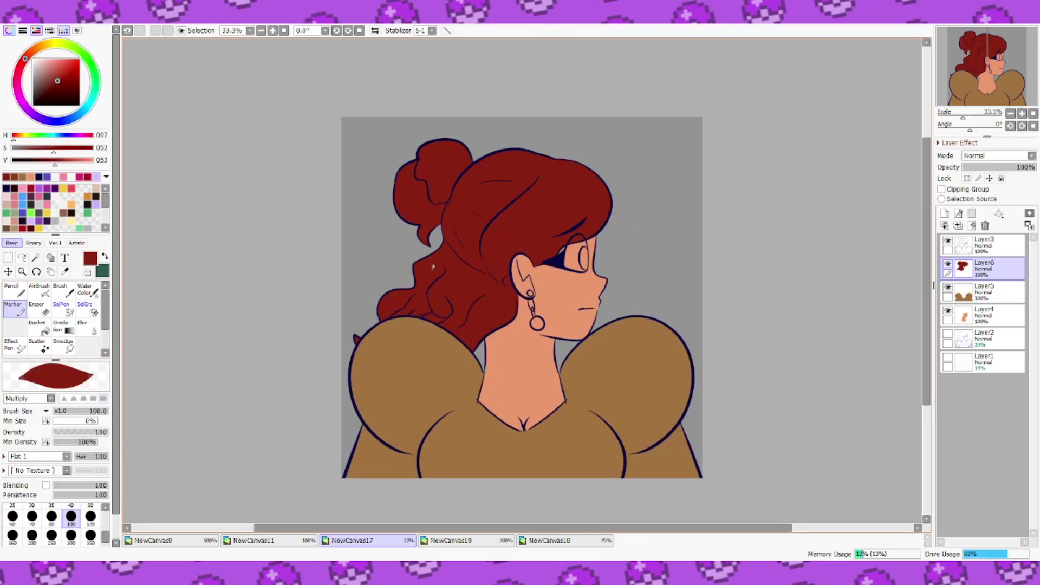
{"action": "scroll", "coordinate": [597, 298], "scroll_direction": "up", "scroll_amount": 4}
{"action": "scroll", "coordinate": [547, 271], "scroll_direction": "down", "scroll_amount": 3}
{"action": "left_click", "coordinate": [33, 61]}
{"action": "left_click", "coordinate": [984, 296]}
{"action": "left_click", "coordinate": [979, 320]}
{"action": "left_click", "coordinate": [944, 213]}
{"action": "mouse_move", "coordinate": [596, 244]}
{"action": "left_mouse_down"}
{"action": "mouse_move", "coordinate": [578, 244]}
{"action": "mouse_move", "coordinate": [561, 279]}
{"action": "left_mouse_up"}
{"action": "scroll", "coordinate": [542, 270], "scroll_direction": "up", "scroll_amount": 1}
{"action": "mouse_move", "coordinate": [509, 208]}
{"action": "left_mouse_down"}
{"action": "mouse_move", "coordinate": [484, 276]}
{"action": "mouse_move", "coordinate": [518, 269]}
{"action": "mouse_move", "coordinate": [515, 279]}
{"action": "mouse_move", "coordinate": [523, 260]}
{"action": "left_mouse_up"}
Step: Add another layer above the eye white and paint the iris dark green
{"action": "left_click", "coordinate": [944, 213]}
{"action": "key", "text": "x"}
{"action": "key", "text": "ctrl+z"}
{"action": "left_click_drag", "start_coordinate": [509, 219], "coordinate": [518, 277]}
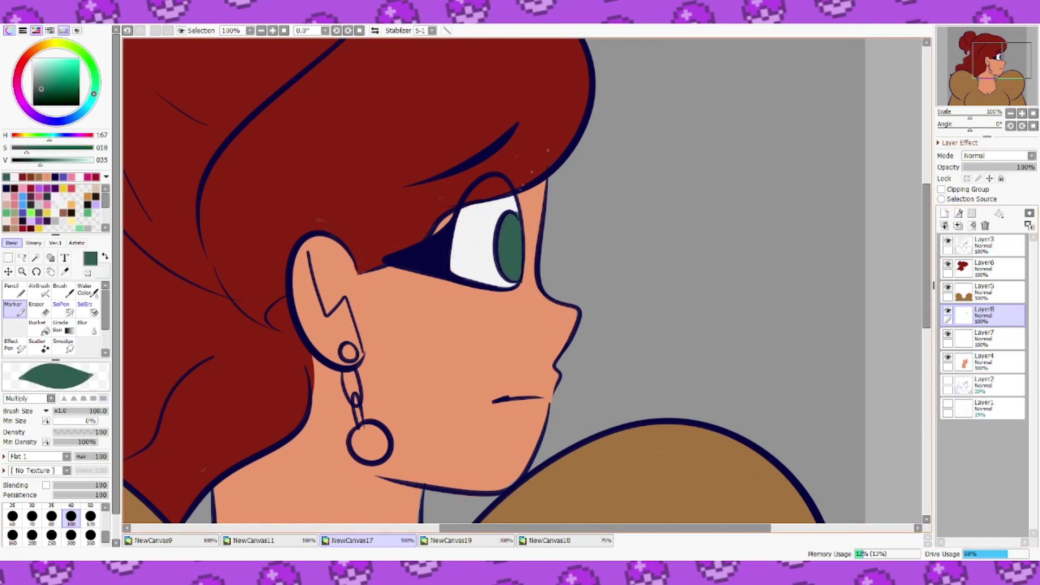
Step: Select the hair colour layer and sample the brown of the dress as the paint colour
{"action": "left_click", "coordinate": [984, 269]}
{"action": "scroll", "coordinate": [520, 282], "scroll_direction": "down", "scroll_amount": 3}
{"action": "right_click", "coordinate": [364, 330]}
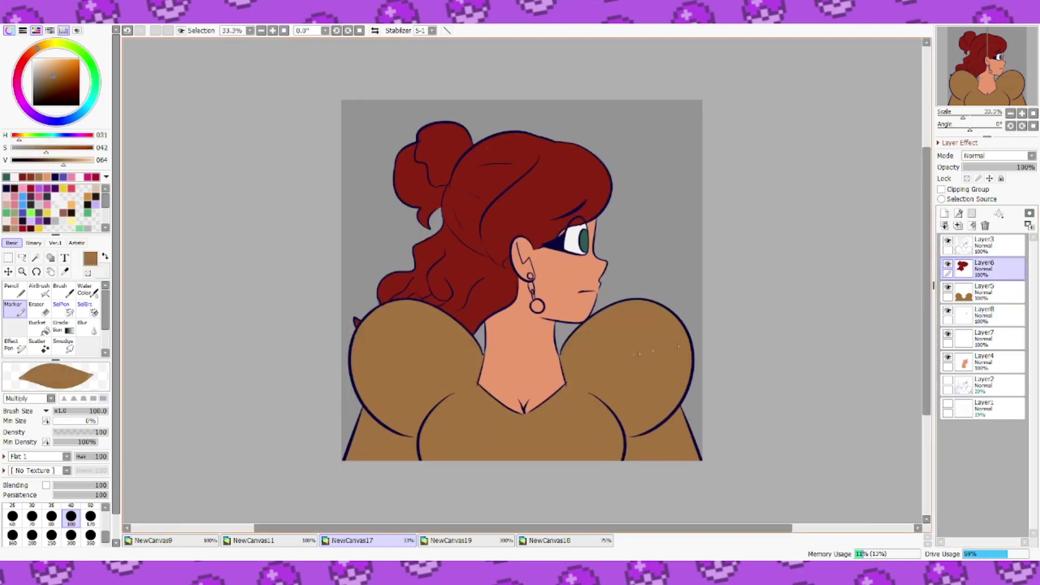
Step: Select the dress layer, pick a lighter brown and paint the inside of the round earring with the Marker
{"action": "left_click", "coordinate": [984, 292]}
{"action": "scroll", "coordinate": [357, 346], "scroll_direction": "up", "scroll_amount": 4}
{"action": "left_click_drag", "start_coordinate": [345, 173], "coordinate": [353, 186]}
{"action": "mouse_move", "coordinate": [395, 303]}
{"action": "left_mouse_down"}
{"action": "mouse_move", "coordinate": [361, 319]}
{"action": "mouse_move", "coordinate": [398, 328]}
{"action": "left_mouse_up"}
{"action": "key", "text": "ctrl+z"}
{"action": "left_click", "coordinate": [53, 70]}
{"action": "left_click_drag", "start_coordinate": [345, 173], "coordinate": [351, 183]}
{"action": "key", "text": "Home"}
Step: Add a clipped Multiply layer above the skin layer and shade the edges of the face and neck with the sampled skin tone
{"action": "left_click", "coordinate": [986, 362]}
{"action": "left_click", "coordinate": [944, 214]}
{"action": "left_click", "coordinate": [941, 190]}
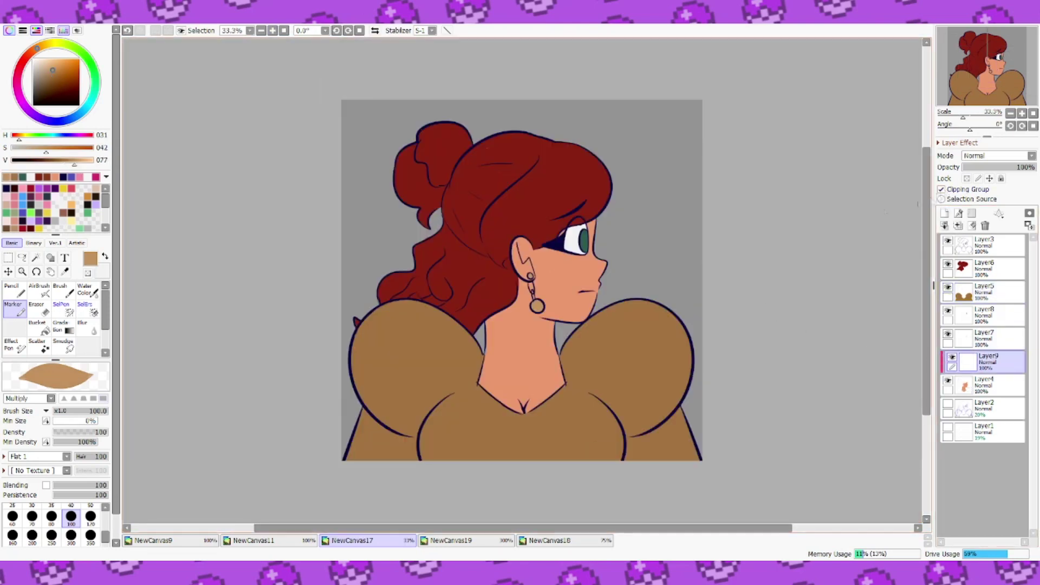
{"action": "right_click", "coordinate": [517, 352]}
{"action": "key", "text": "ctrl+z"}
{"action": "left_click", "coordinate": [975, 157]}
{"action": "left_click", "coordinate": [976, 175]}
{"action": "left_click_drag", "start_coordinate": [486, 319], "coordinate": [483, 389]}
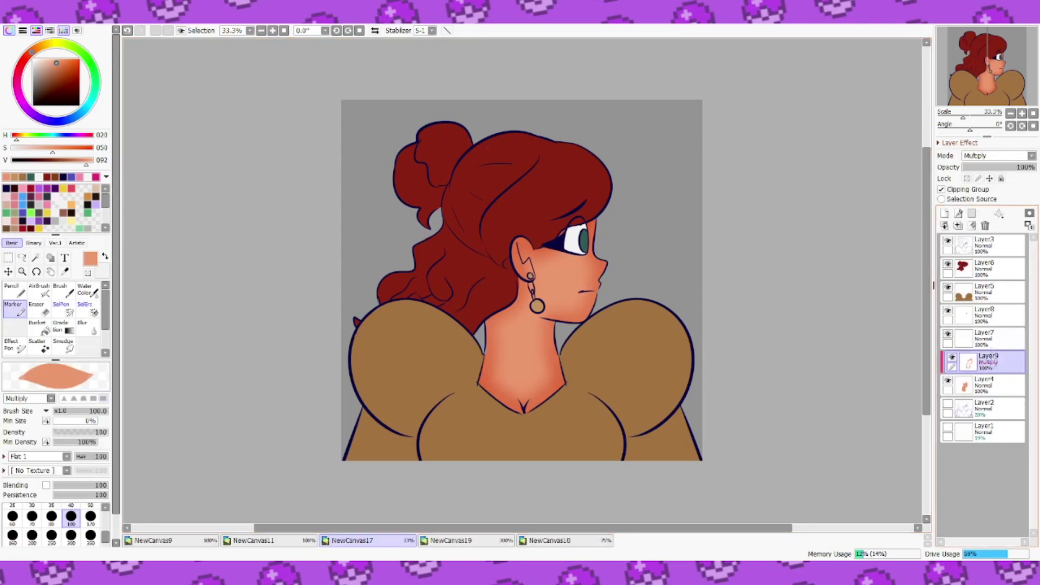
Step: Add a second clipped Multiply layer above the skin shading and brush pink blush onto the cheek with the Brush
{"action": "left_click", "coordinate": [944, 213]}
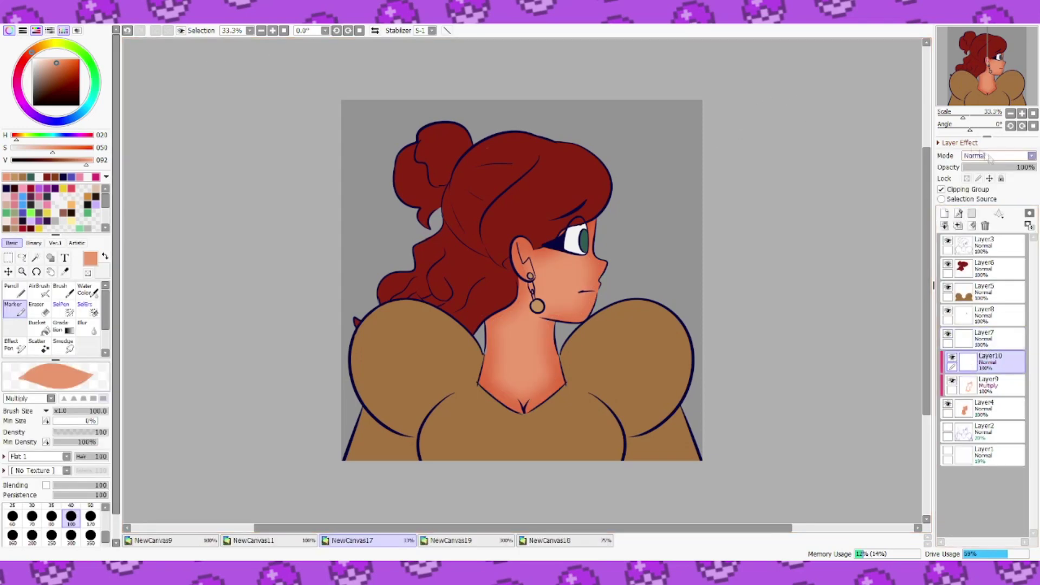
{"action": "left_click", "coordinate": [40, 195]}
{"action": "left_click", "coordinate": [63, 290]}
{"action": "left_click_drag", "start_coordinate": [542, 268], "coordinate": [569, 282]}
{"action": "key", "text": "ctrl+z"}
{"action": "left_click_drag", "start_coordinate": [116, 282], "coordinate": [116, 333]}
{"action": "mouse_move", "coordinate": [539, 266]}
{"action": "left_mouse_down"}
{"action": "mouse_move", "coordinate": [580, 271]}
{"action": "mouse_move", "coordinate": [573, 265]}
{"action": "left_mouse_up"}
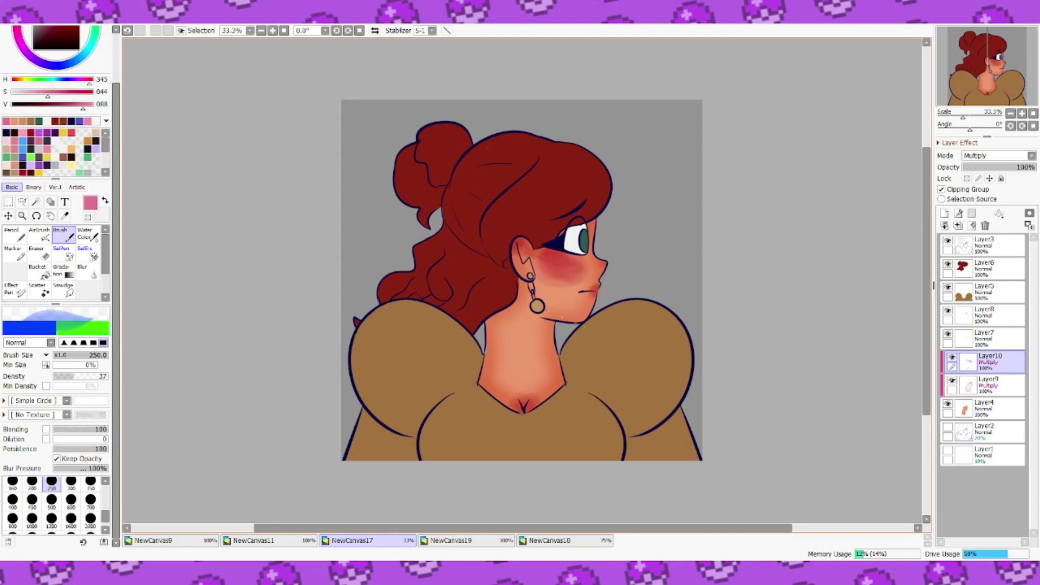
Step: Soften the cheek, chin and neckline blush with the Water Color tool at size 350 and lower the skin shading layer to 73% opacity
{"action": "key", "text": "ctrl+z"}
{"action": "left_click_drag", "start_coordinate": [541, 322], "coordinate": [584, 325]}
{"action": "left_click", "coordinate": [87, 234]}
{"action": "left_click_drag", "start_coordinate": [517, 400], "coordinate": [530, 406]}
{"action": "left_click_drag", "start_coordinate": [542, 265], "coordinate": [582, 271]}
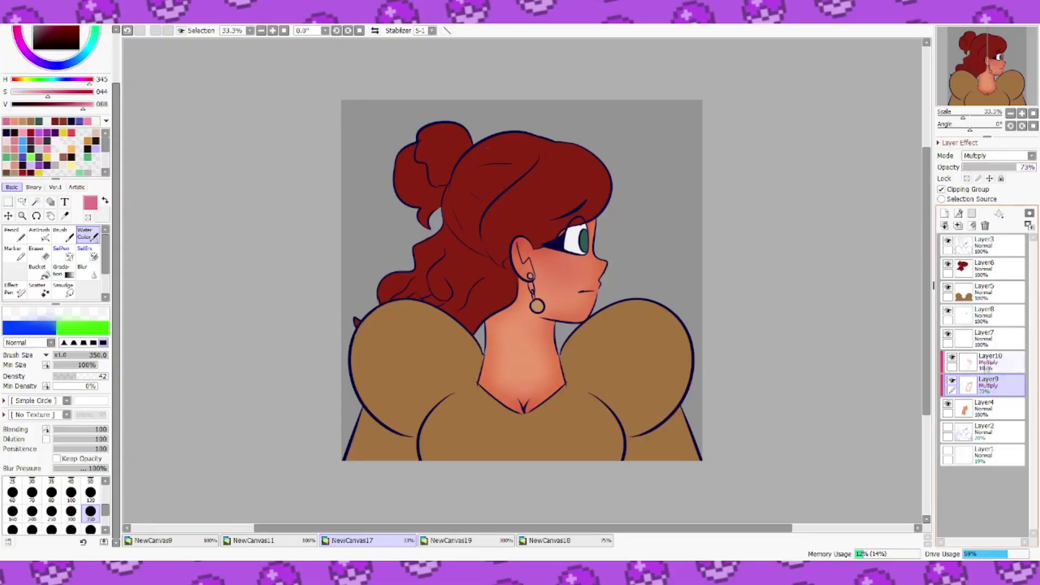
Step: Add a clipped Multiply layer above the dress layer and shade the sleeves, bust and neckline edges with the sampled brown
{"action": "left_click", "coordinate": [969, 339]}
{"action": "left_click", "coordinate": [951, 316]}
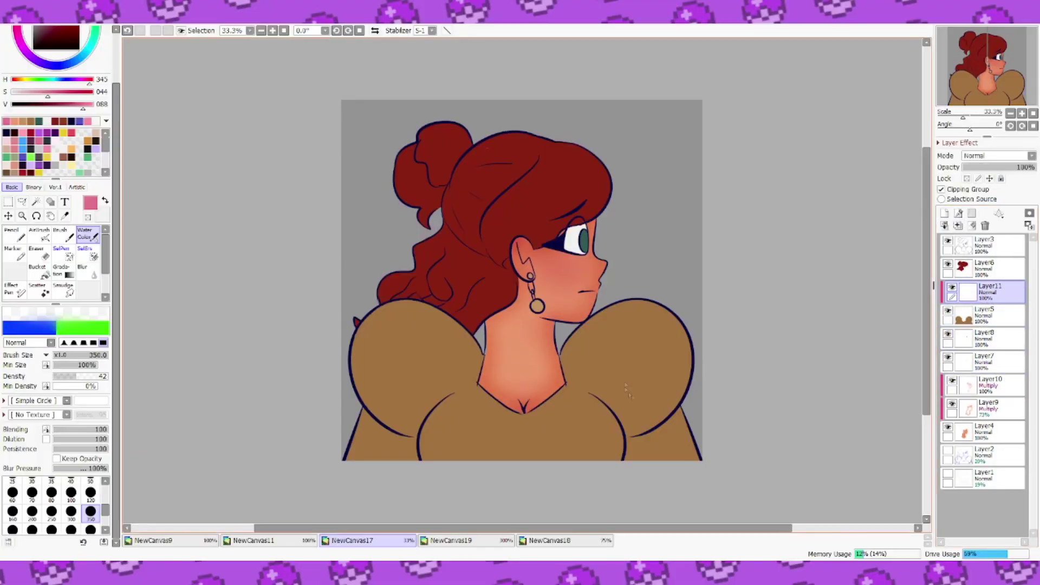
{"action": "left_click", "coordinate": [998, 156]}
{"action": "left_click", "coordinate": [978, 172]}
{"action": "mouse_move", "coordinate": [482, 357]}
{"action": "left_mouse_down"}
{"action": "mouse_move", "coordinate": [386, 314]}
{"action": "mouse_move", "coordinate": [366, 323]}
{"action": "left_mouse_up"}
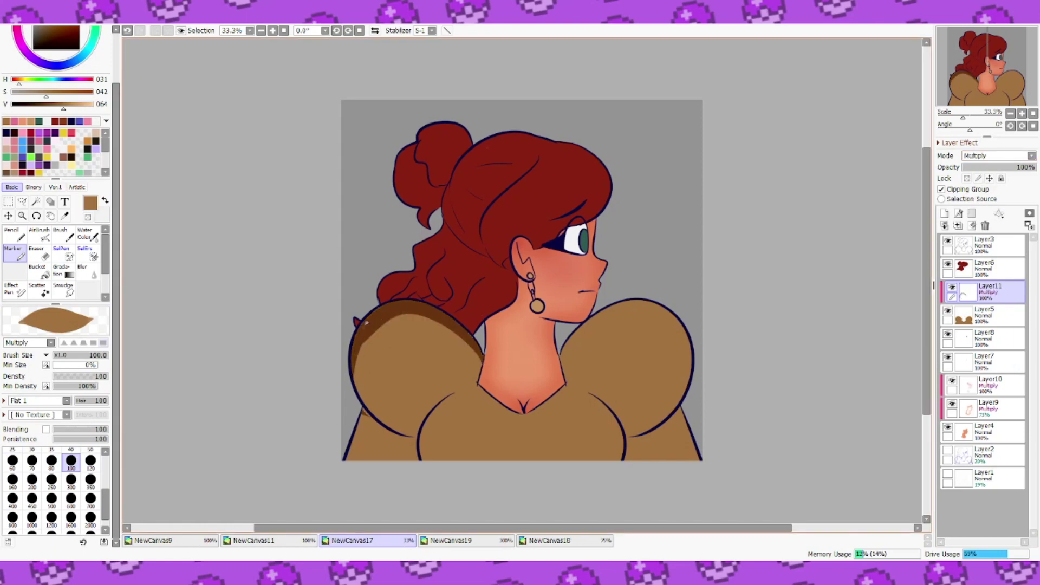
{"action": "left_click_drag", "start_coordinate": [460, 388], "coordinate": [420, 459]}
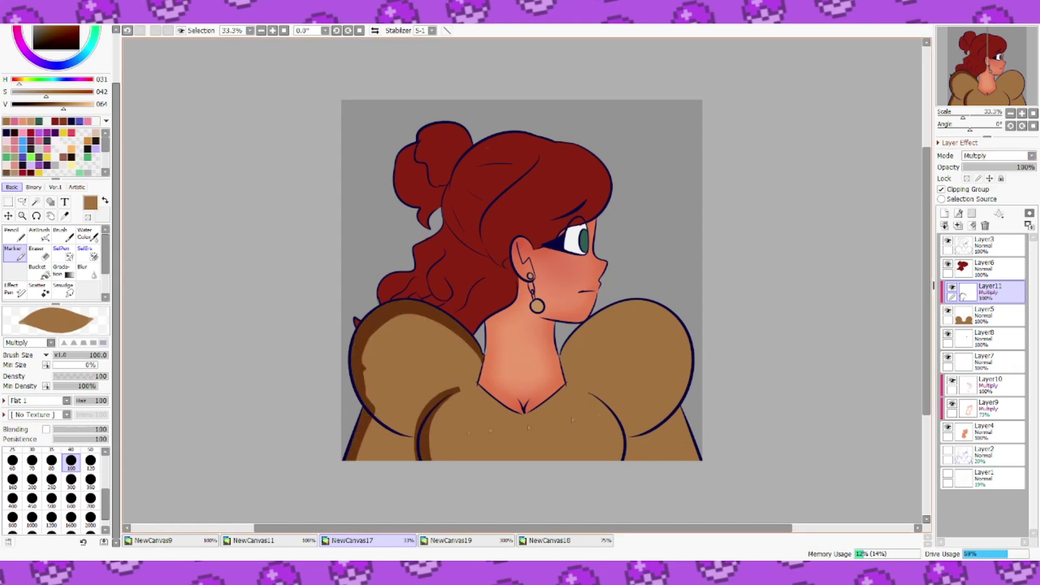
{"action": "left_click_drag", "start_coordinate": [581, 388], "coordinate": [623, 459]}
{"action": "left_click_drag", "start_coordinate": [478, 381], "coordinate": [498, 402]}
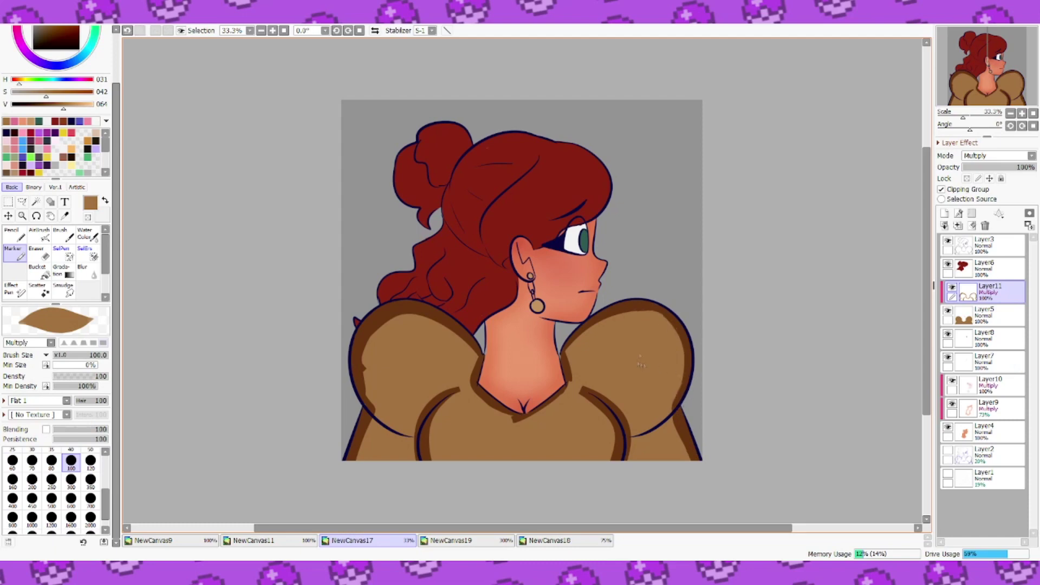
Step: Blur the dress shading and lower its layer opacity to 62%
{"action": "left_click", "coordinate": [279, 54]}
{"action": "left_click", "coordinate": [844, 99]}
{"action": "left_click", "coordinate": [287, 59]}
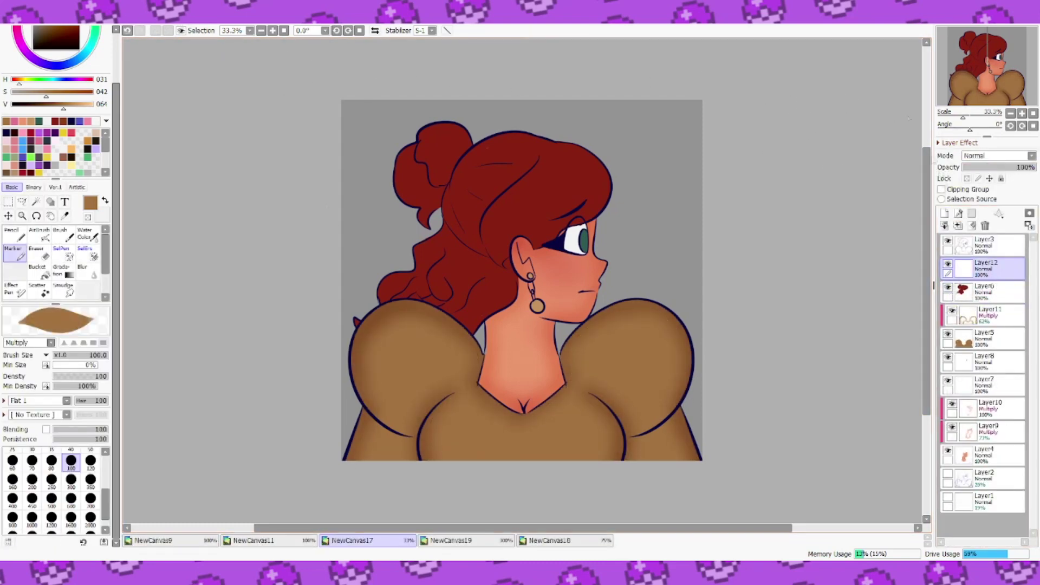
Step: Shade the edges and strands of the hair with its own dark red on a clipped Multiply layer and blur the shading
{"action": "right_click", "coordinate": [504, 238]}
{"action": "left_click", "coordinate": [941, 190]}
{"action": "left_click", "coordinate": [999, 156]}
{"action": "left_click", "coordinate": [985, 173]}
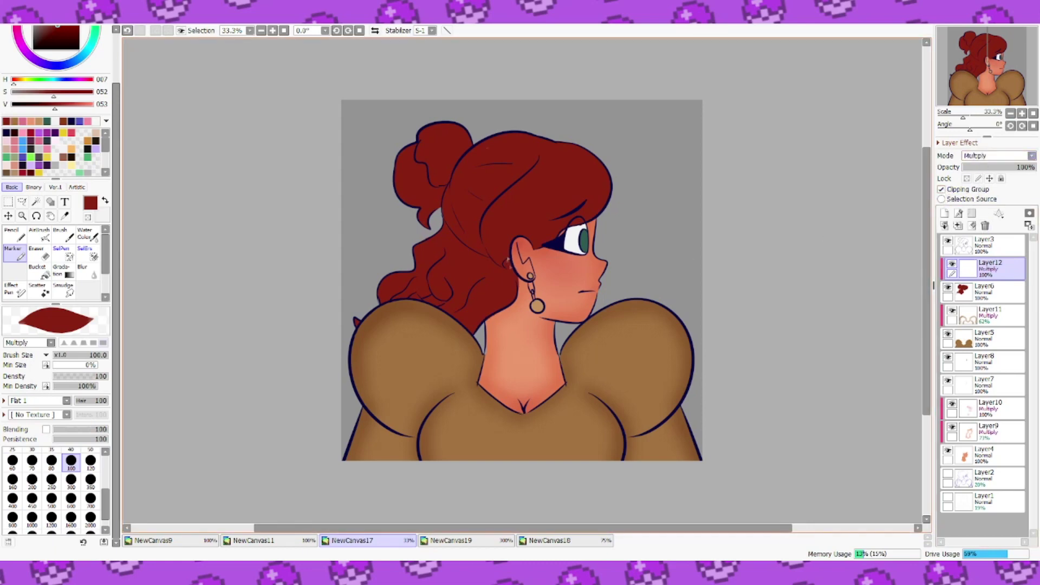
{"action": "left_click_drag", "start_coordinate": [510, 266], "coordinate": [467, 331]}
{"action": "left_click_drag", "start_coordinate": [534, 244], "coordinate": [490, 146]}
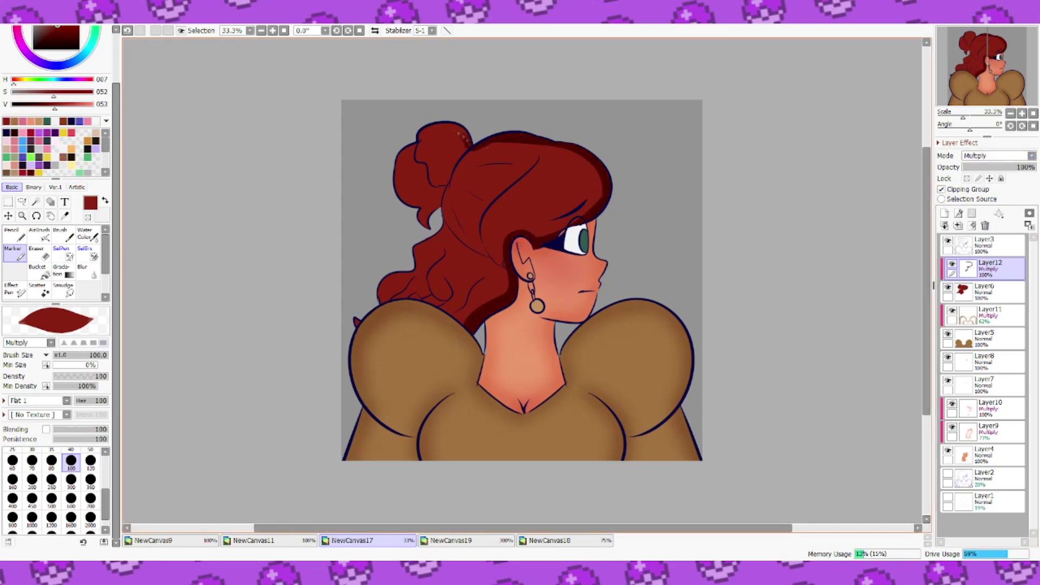
{"action": "left_click_drag", "start_coordinate": [427, 249], "coordinate": [416, 272]}
{"action": "left_click_drag", "start_coordinate": [381, 301], "coordinate": [417, 280]}
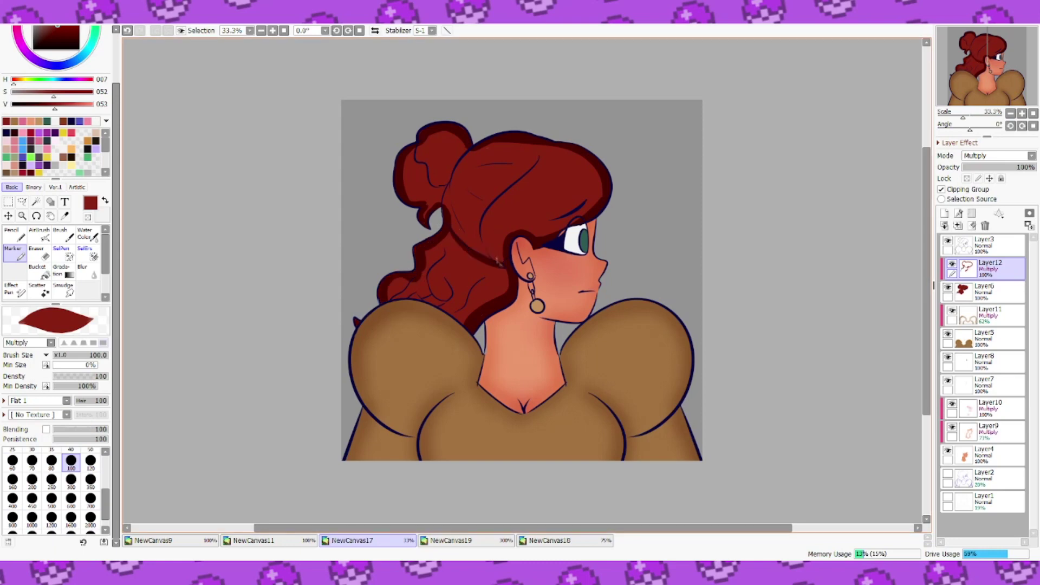
{"action": "left_click_drag", "start_coordinate": [478, 267], "coordinate": [532, 157]}
{"action": "left_click", "coordinate": [241, 58]}
{"action": "left_click", "coordinate": [409, 72]}
Step: Fill a new layer above the bottom layer with yellow as the background using the Bucket
{"action": "left_click", "coordinate": [38, 271]}
{"action": "left_click", "coordinate": [31, 132]}
{"action": "left_click", "coordinate": [984, 502]}
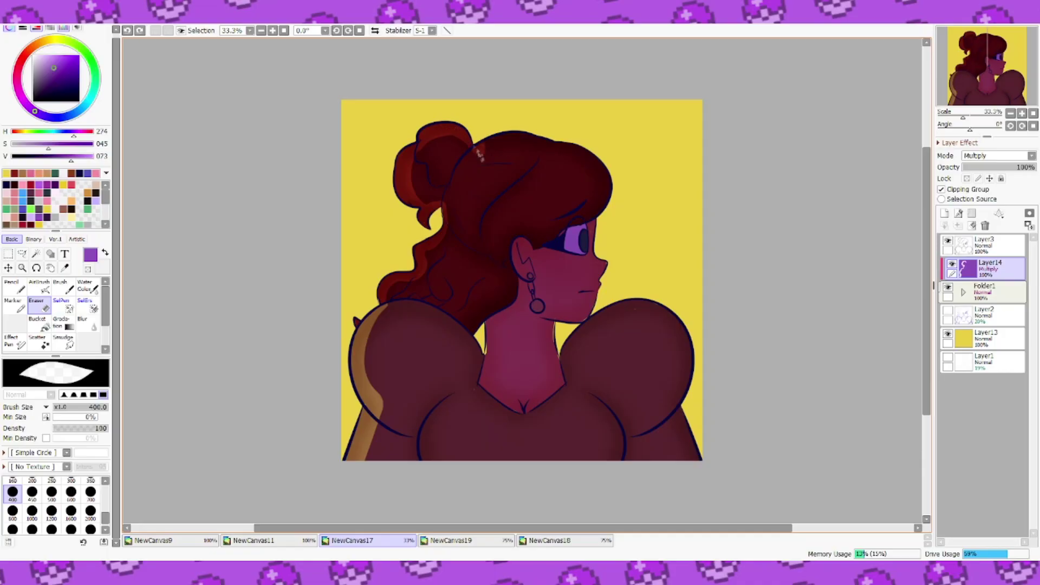
Step: Erase the purple Multiply shading along the front hair, face profile and front of the neck, mirroring the view to check it
{"action": "left_click", "coordinate": [375, 30]}
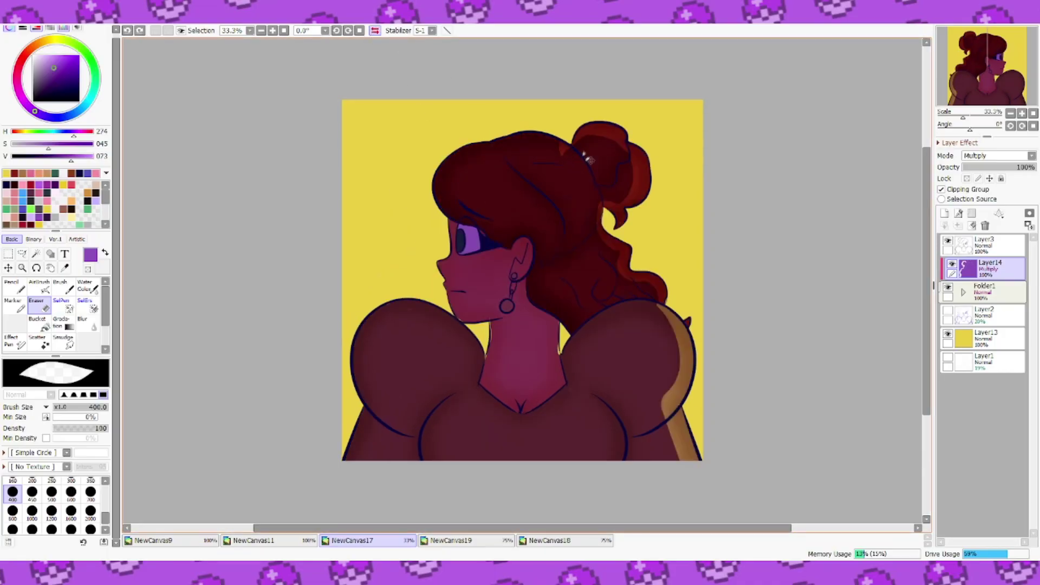
{"action": "key", "text": "h"}
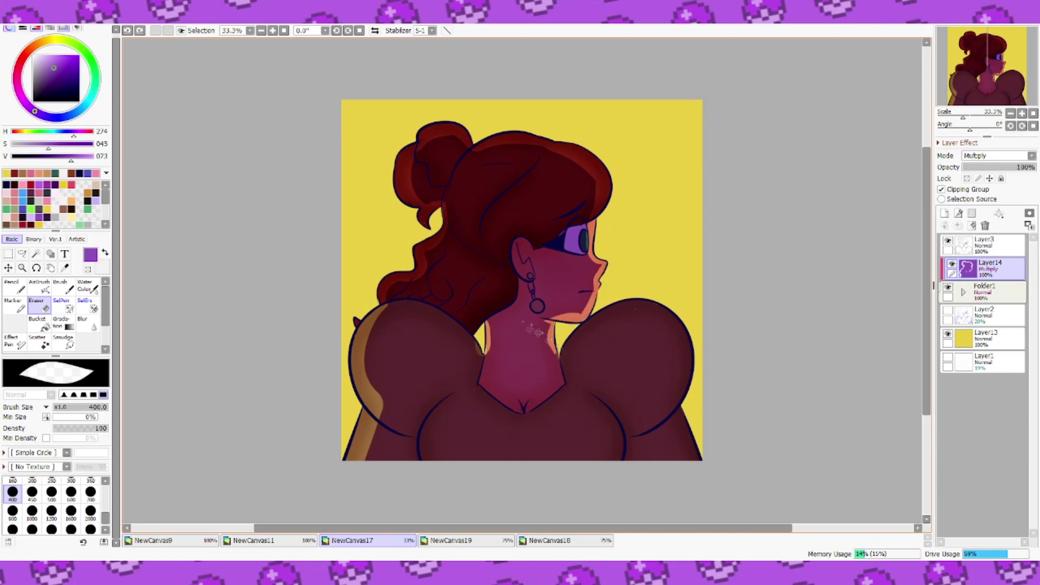
{"action": "key", "text": "ctrl+z"}
{"action": "key", "text": "ctrl+z"}
Step: Erase the purple shading along the outer edges of the front sleeve and arm to leave a rim of light
{"action": "mouse_move", "coordinate": [562, 355]}
{"action": "left_mouse_down"}
{"action": "mouse_move", "coordinate": [674, 335]}
{"action": "mouse_move", "coordinate": [642, 312]}
{"action": "left_mouse_up"}
{"action": "key", "text": "ctrl+z"}
{"action": "key", "text": "ctrl+z"}
{"action": "mouse_move", "coordinate": [582, 331]}
{"action": "left_mouse_down"}
{"action": "mouse_move", "coordinate": [663, 313]}
{"action": "mouse_move", "coordinate": [686, 413]}
{"action": "left_mouse_up"}
{"action": "key", "text": "ctrl+z"}
{"action": "mouse_move", "coordinate": [665, 322]}
{"action": "left_mouse_down"}
{"action": "mouse_move", "coordinate": [688, 383]}
{"action": "mouse_move", "coordinate": [687, 437]}
{"action": "left_mouse_up"}
{"action": "key", "text": "ctrl+z"}
{"action": "left_click_drag", "start_coordinate": [590, 393], "coordinate": [629, 457]}
{"action": "key", "text": "ctrl+z"}
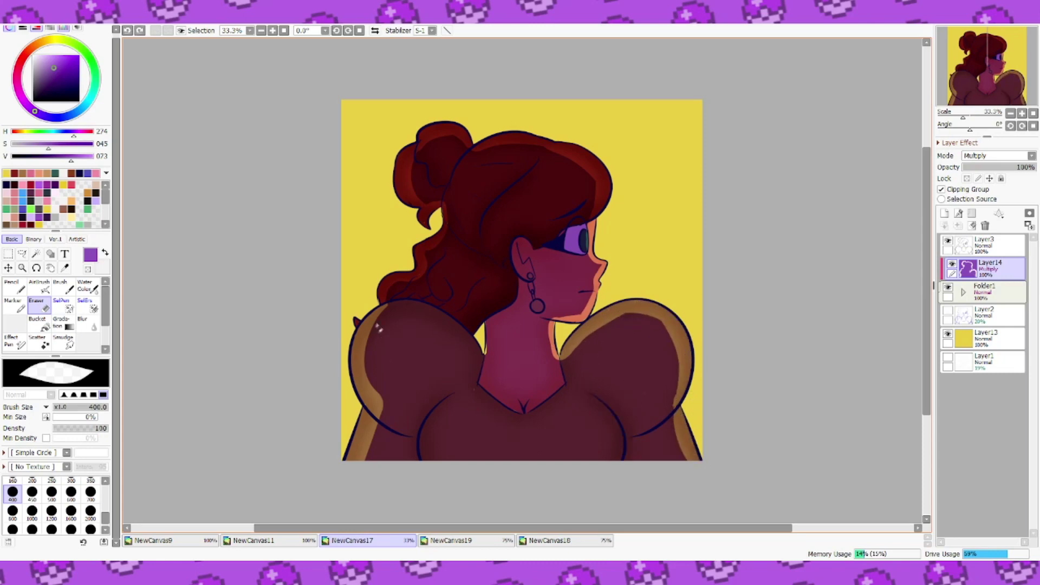
Step: Erase the purple shading along the upper edge of the back sleeve and on the neck, mirroring the view as needed
{"action": "left_click_drag", "start_coordinate": [383, 305], "coordinate": [442, 328]}
{"action": "key", "text": "h"}
{"action": "key", "text": "ctrl+z"}
{"action": "left_click_drag", "start_coordinate": [566, 358], "coordinate": [656, 308]}
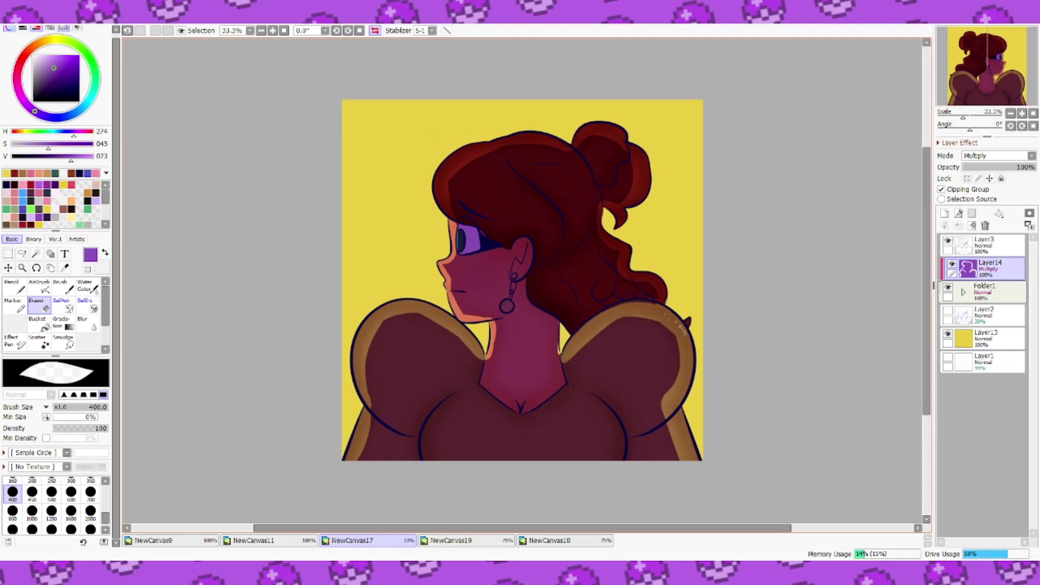
{"action": "left_click", "coordinate": [375, 31]}
{"action": "key", "text": "ctrl+z"}
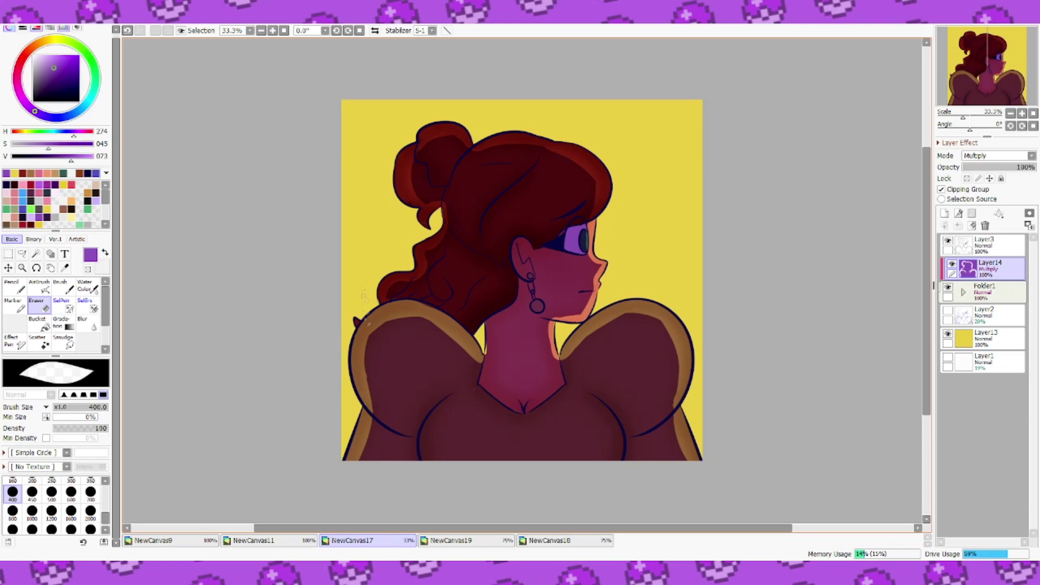
{"action": "left_click_drag", "start_coordinate": [549, 326], "coordinate": [557, 358]}
Step: Compare the portrait with and without the purple shading layer and blur the layer's erased edges
{"action": "left_click", "coordinate": [952, 264]}
{"action": "left_click", "coordinate": [951, 264]}
{"action": "left_click", "coordinate": [200, 44]}
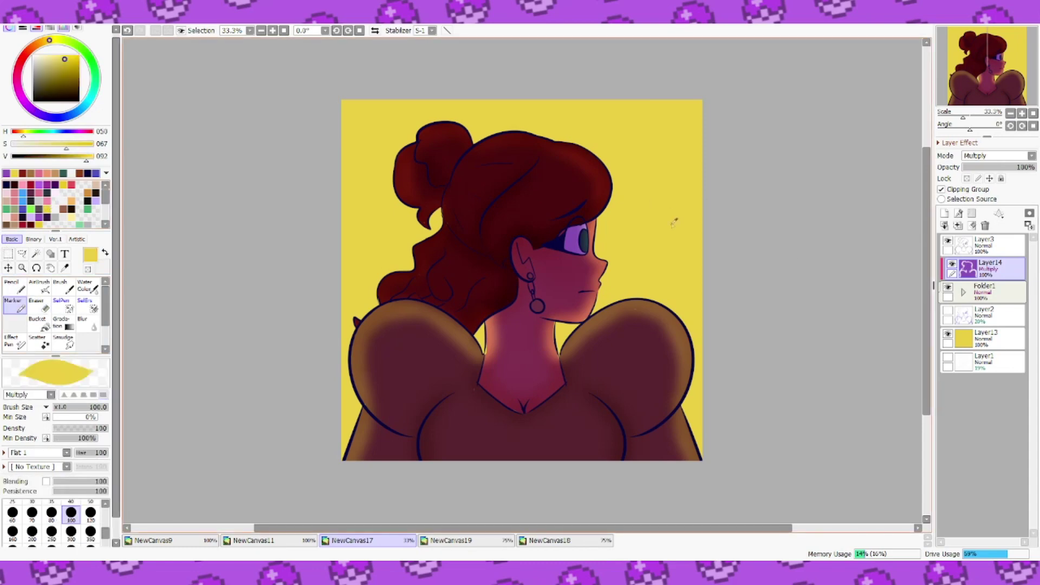
Step: Add a new layer in Screen mode and move it above the line art layer
{"action": "left_click", "coordinate": [944, 213]}
{"action": "left_click", "coordinate": [983, 156]}
{"action": "left_click", "coordinate": [983, 191]}
{"action": "left_click_drag", "start_coordinate": [605, 163], "coordinate": [588, 228]}
{"action": "key", "text": "ctrl+z"}
{"action": "left_click_drag", "start_coordinate": [996, 268], "coordinate": [997, 239]}
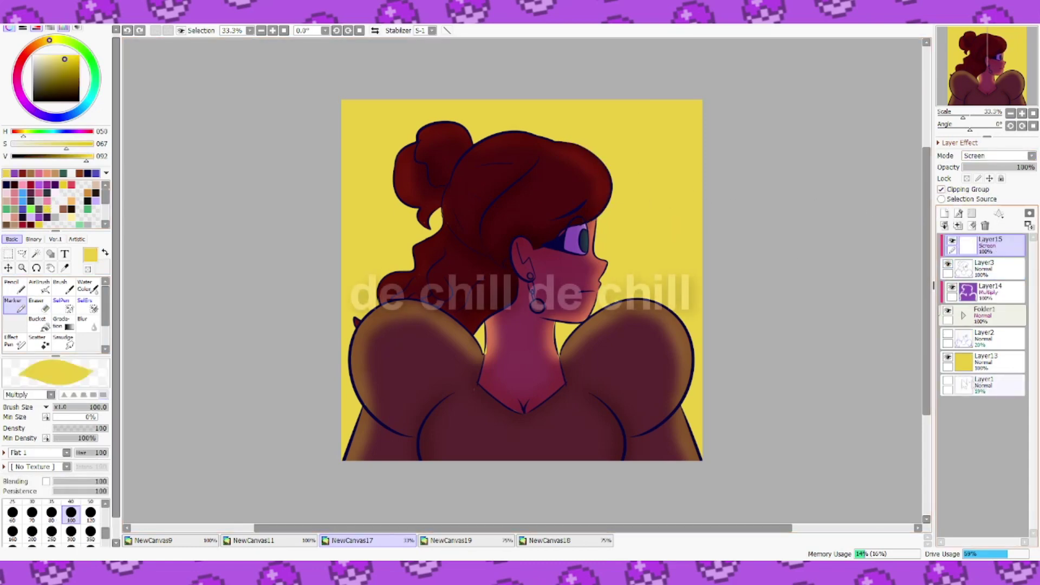
Step: Hide the yellow background and paint a yellow outline around the whole figure on the Screen layer with the Marker at size 250
{"action": "left_click", "coordinate": [986, 362]}
{"action": "left_click", "coordinate": [947, 357]}
{"action": "key", "text": "bracketright"}
{"action": "key", "text": "bracketright"}
{"action": "key", "text": "bracketright"}
{"action": "key", "text": "bracketright"}
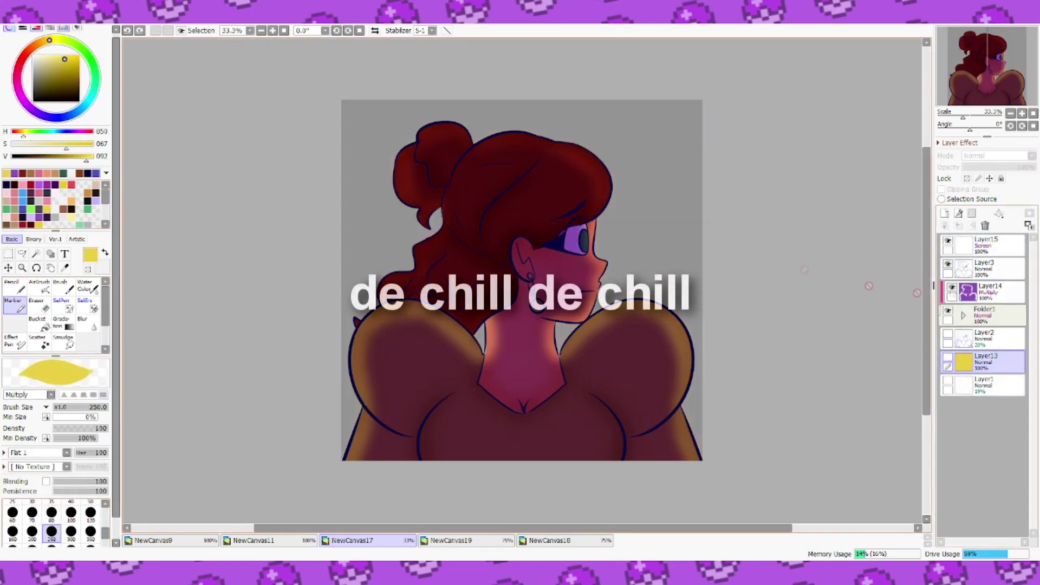
{"action": "left_click", "coordinate": [986, 243]}
{"action": "mouse_move", "coordinate": [550, 142]}
{"action": "left_mouse_down"}
{"action": "mouse_move", "coordinate": [601, 268]}
{"action": "mouse_move", "coordinate": [696, 390]}
{"action": "mouse_move", "coordinate": [699, 460]}
{"action": "left_mouse_up"}
{"action": "left_click_drag", "start_coordinate": [485, 317], "coordinate": [478, 355]}
{"action": "mouse_move", "coordinate": [404, 302]}
{"action": "left_mouse_down"}
{"action": "mouse_move", "coordinate": [357, 330]}
{"action": "mouse_move", "coordinate": [347, 459]}
{"action": "left_mouse_up"}
{"action": "left_click_drag", "start_coordinate": [474, 328], "coordinate": [384, 300]}
{"action": "left_click_drag", "start_coordinate": [381, 298], "coordinate": [414, 271]}
{"action": "mouse_move", "coordinate": [428, 210]}
{"action": "left_mouse_down"}
{"action": "mouse_move", "coordinate": [419, 126]}
{"action": "mouse_move", "coordinate": [547, 136]}
{"action": "left_mouse_up"}
{"action": "left_click_drag", "start_coordinate": [464, 123], "coordinate": [411, 135]}
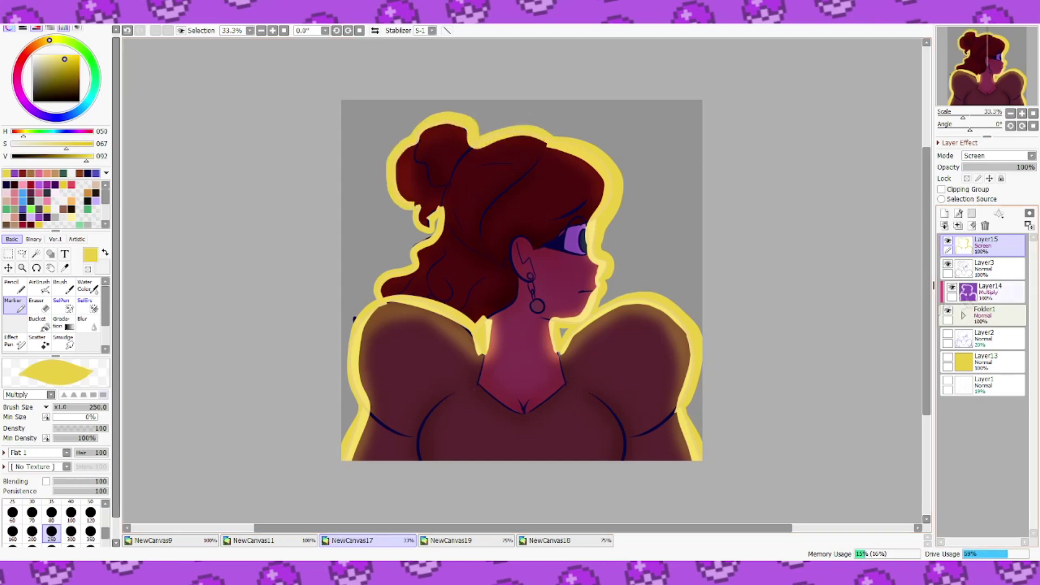
Step: Show the yellow background again, blur the yellow outline and set its layer to Normal mode at 24% opacity
{"action": "left_click", "coordinate": [947, 357]}
{"action": "left_click_drag", "start_coordinate": [990, 245], "coordinate": [989, 273]}
{"action": "key", "text": "ctrl+z"}
{"action": "key", "text": "ctrl+z"}
{"action": "left_click", "coordinate": [980, 167]}
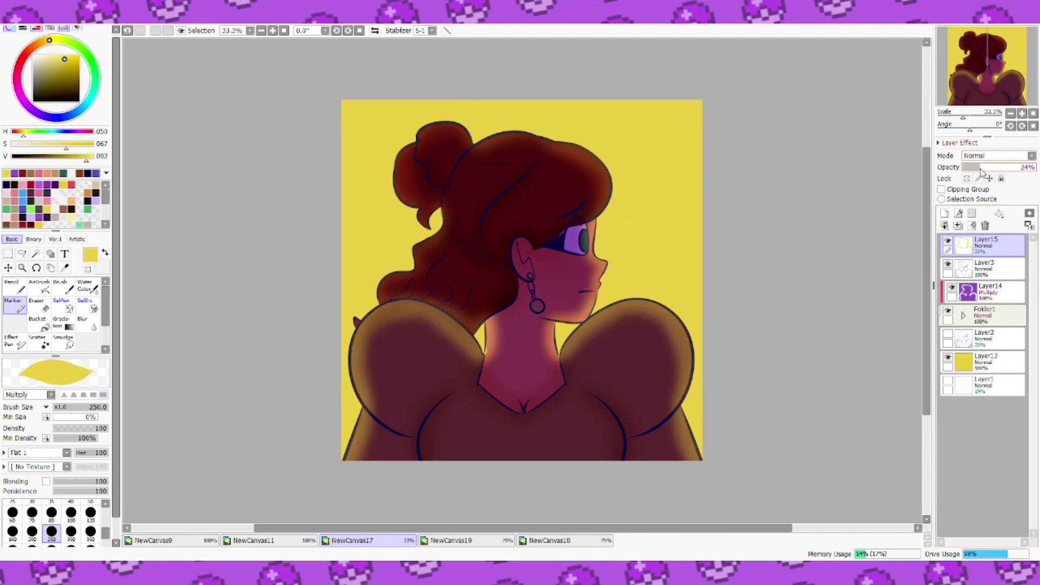
Step: Expand the colour folder, choose white as the paint colour and add a new layer on top of the stack
{"action": "left_click", "coordinate": [962, 315]}
{"action": "left_click", "coordinate": [996, 409]}
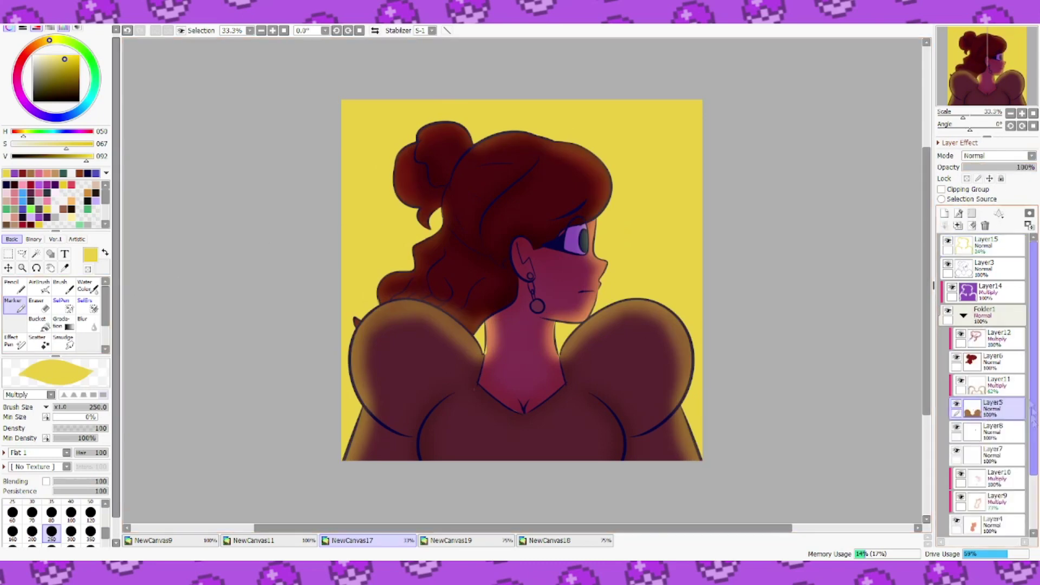
{"action": "left_click", "coordinate": [33, 55]}
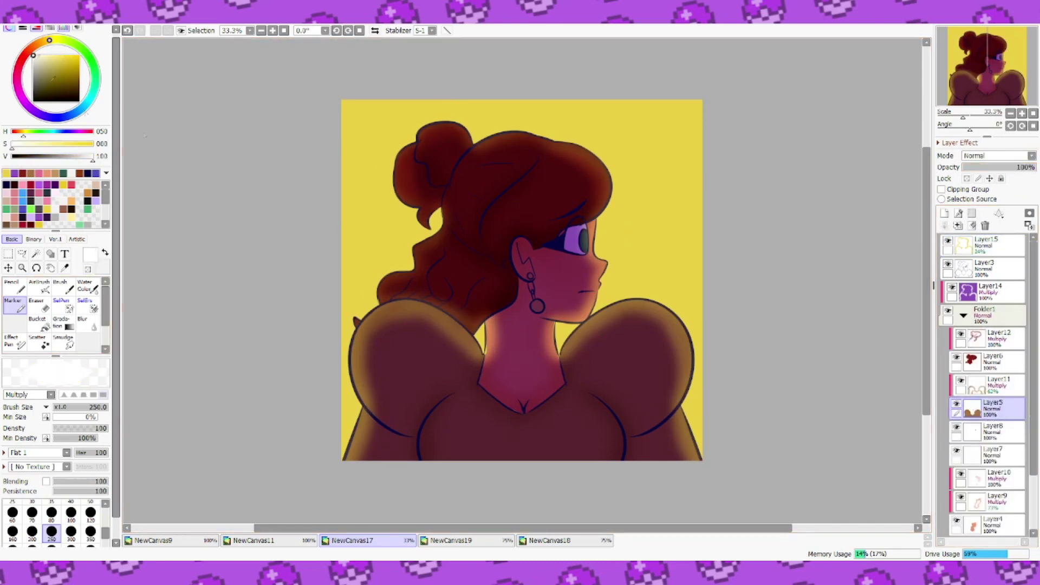
{"action": "scroll", "coordinate": [479, 325], "scroll_direction": "up", "scroll_amount": 1}
{"action": "left_click", "coordinate": [986, 245]}
{"action": "left_click", "coordinate": [944, 213]}
{"action": "scroll", "coordinate": [520, 281], "scroll_direction": "right", "scroll_amount": 8}
{"action": "key", "text": "ctrl+z"}
{"action": "mouse_move", "coordinate": [510, 257]}
{"action": "left_mouse_down"}
{"action": "mouse_move", "coordinate": [518, 301]}
{"action": "mouse_move", "coordinate": [531, 298]}
{"action": "mouse_move", "coordinate": [522, 295]}
{"action": "left_mouse_up"}
{"action": "left_click", "coordinate": [71, 513]}
{"action": "key", "text": "ctrl+z"}
{"action": "key", "text": "ctrl+z"}
{"action": "key", "text": "ctrl+z"}
{"action": "key", "text": "ctrl+z"}
{"action": "key", "text": "ctrl+z"}
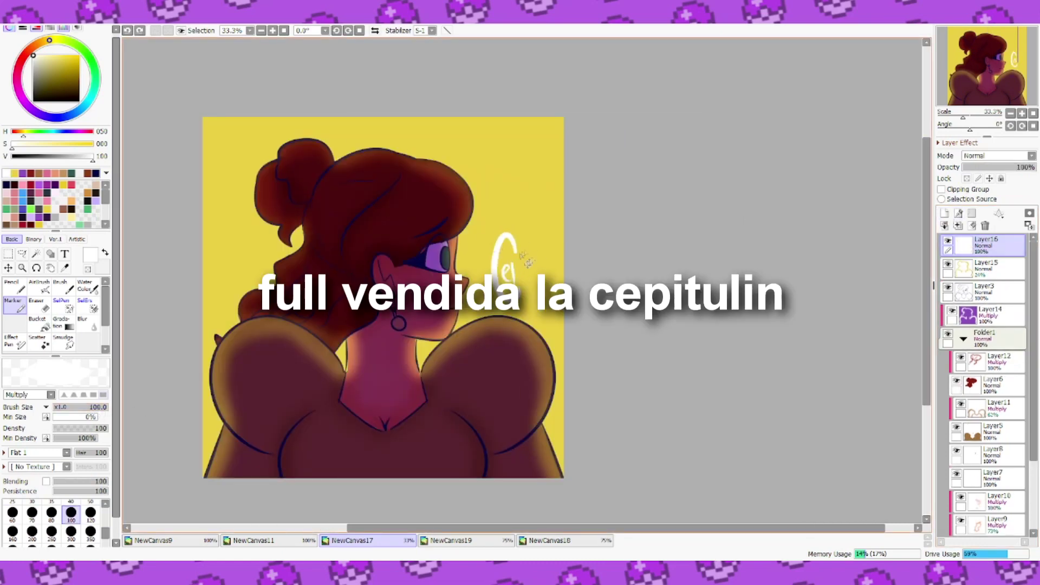
Step: Write the signature in white in front of the face with the Pencil at size 40
{"action": "left_click", "coordinate": [15, 286]}
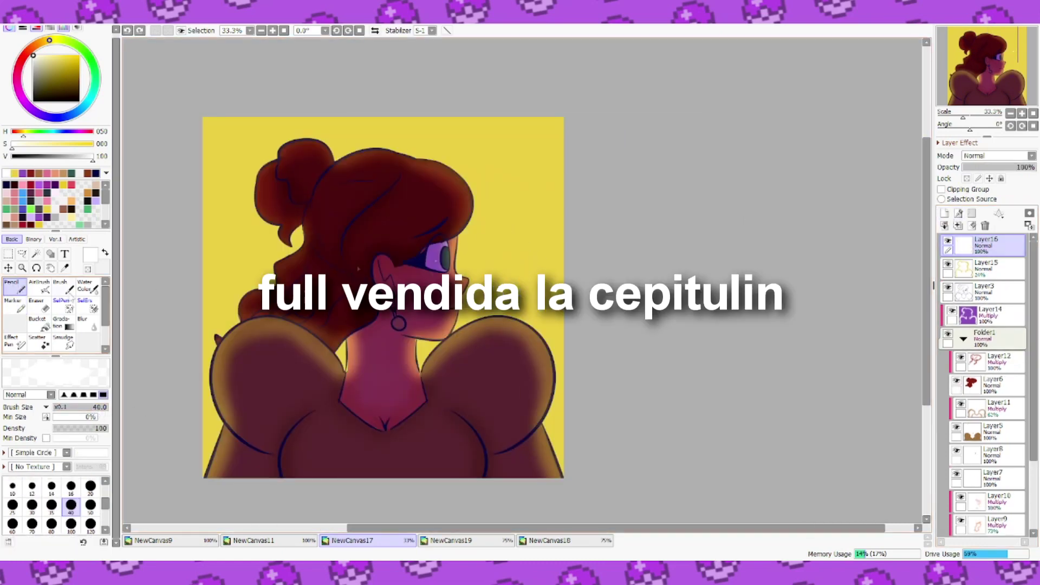
{"action": "mouse_move", "coordinate": [512, 272]}
{"action": "left_mouse_down"}
{"action": "mouse_move", "coordinate": [229, 428]}
{"action": "mouse_move", "coordinate": [524, 438]}
{"action": "mouse_move", "coordinate": [497, 275]}
{"action": "left_mouse_up"}
{"action": "left_click", "coordinate": [529, 258]}
Step: Transform the signature to a smaller size and move it beside the hair, just above the back sleeve
{"action": "key", "text": "ctrl+t"}
{"action": "left_click_drag", "start_coordinate": [513, 311], "coordinate": [507, 303]}
{"action": "left_click_drag", "start_coordinate": [495, 275], "coordinate": [498, 279]}
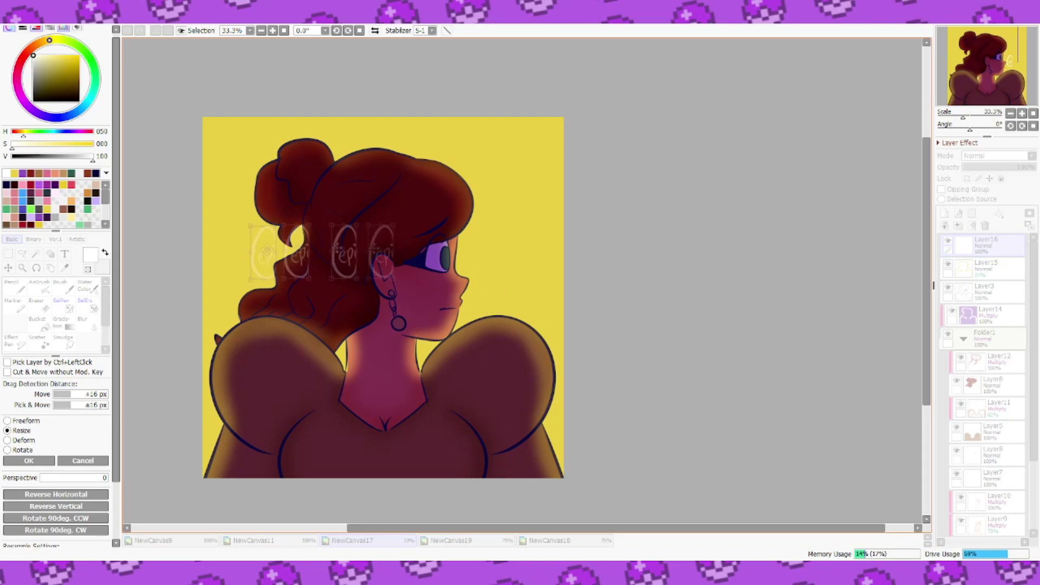
{"action": "mouse_move", "coordinate": [347, 252]}
{"action": "left_mouse_down"}
{"action": "mouse_move", "coordinate": [490, 250]}
{"action": "mouse_move", "coordinate": [347, 371]}
{"action": "mouse_move", "coordinate": [231, 378]}
{"action": "mouse_move", "coordinate": [307, 362]}
{"action": "mouse_move", "coordinate": [486, 279]}
{"action": "mouse_move", "coordinate": [481, 250]}
{"action": "left_mouse_up"}
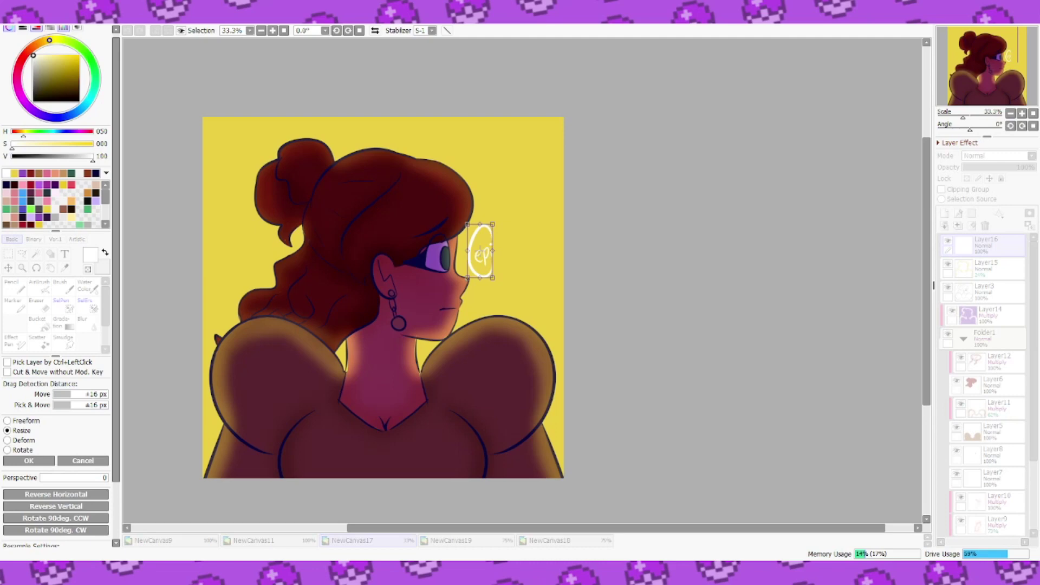
{"action": "mouse_move", "coordinate": [481, 250]}
{"action": "left_mouse_down"}
{"action": "mouse_move", "coordinate": [314, 253]}
{"action": "mouse_move", "coordinate": [223, 304]}
{"action": "left_mouse_up"}
{"action": "key", "text": "Return"}
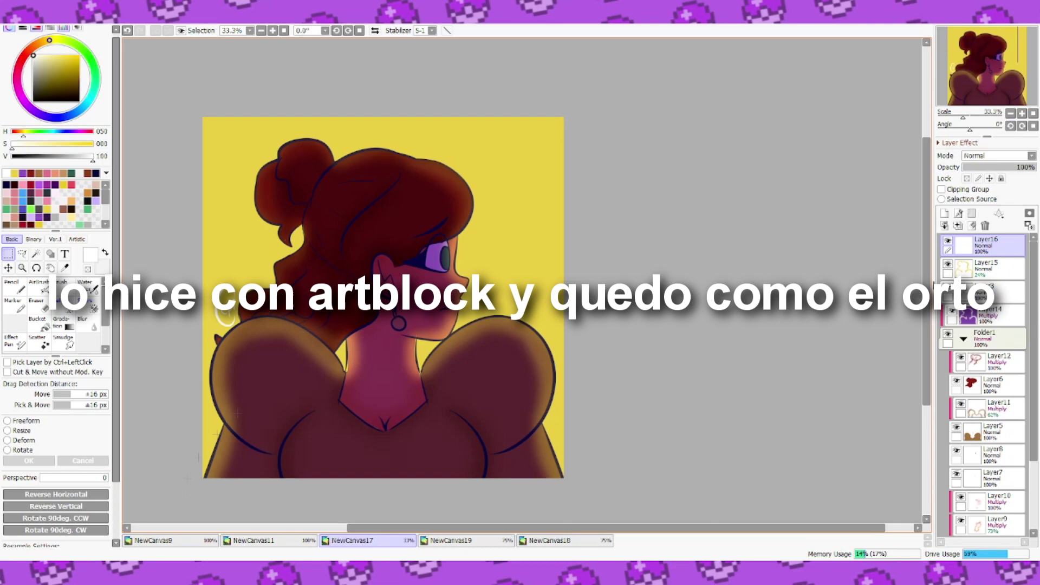